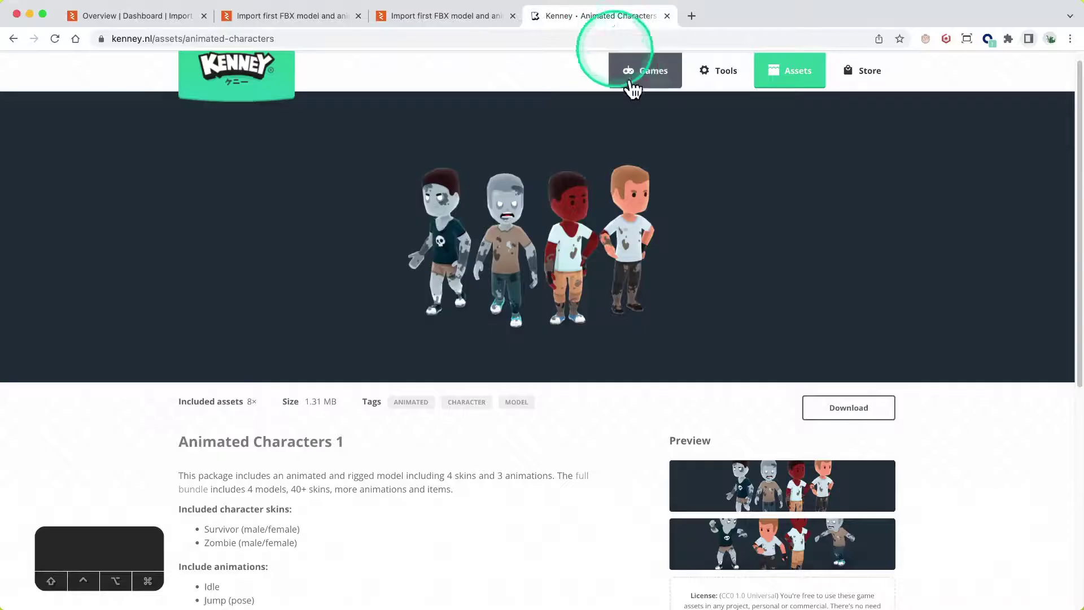
Download Kenney's Animated Characters 1 package as animated-characters.zip.
click(834, 408)
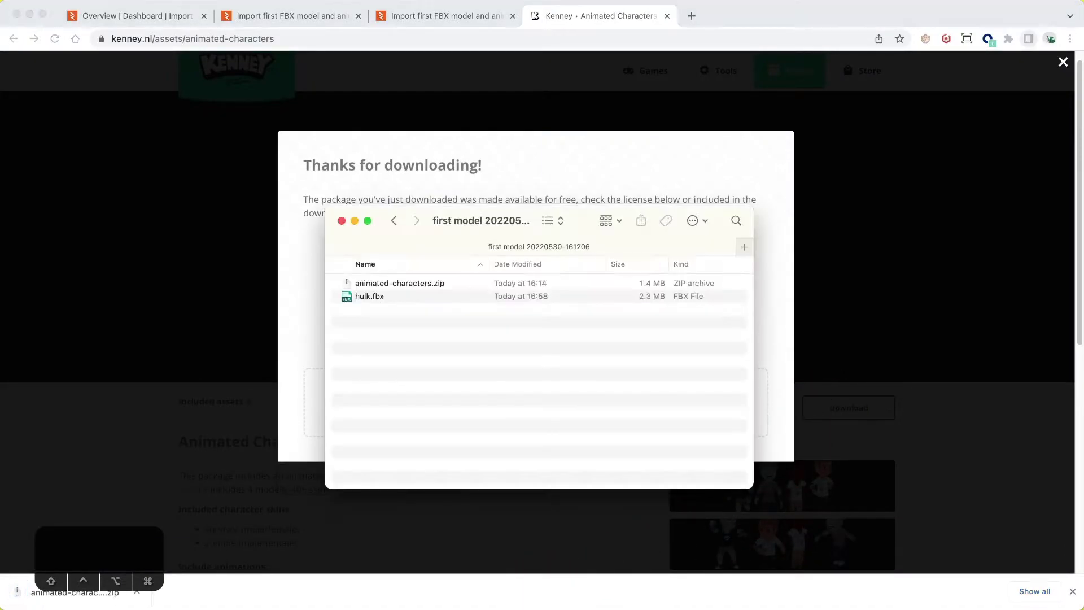
Extract animated-characters.zip and locate Model/characterMedium.fbx in Finder.
click(425, 283)
double_click(405, 281)
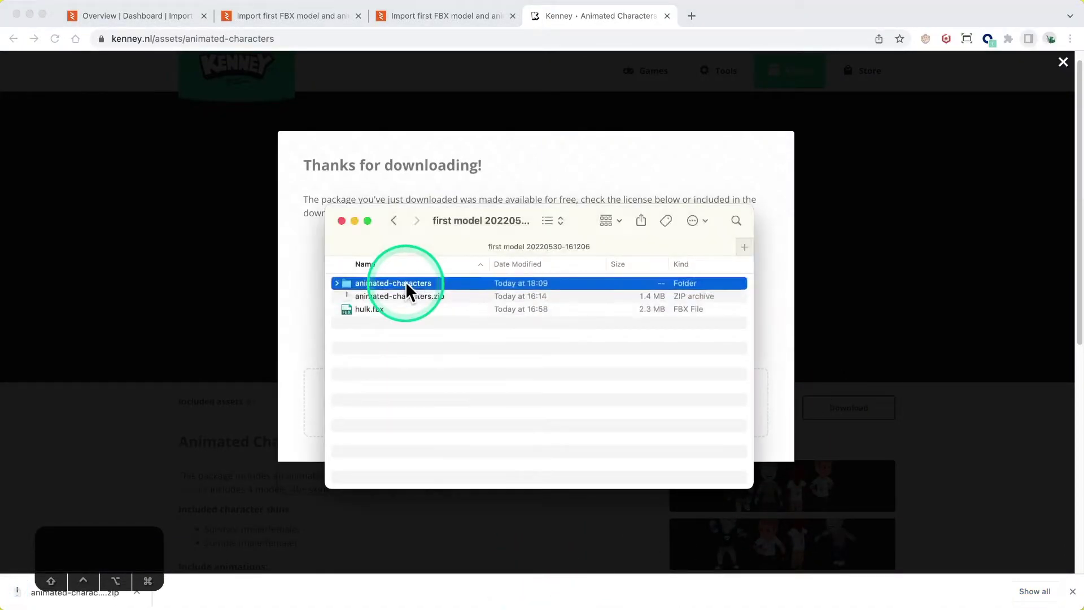
click(337, 283)
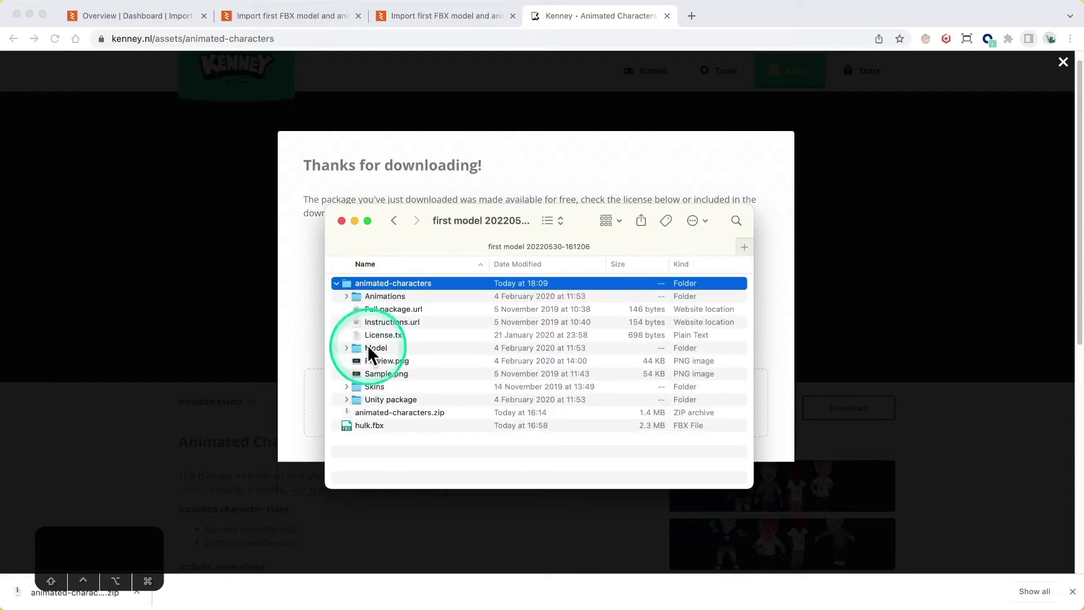
click(346, 348)
click(425, 361)
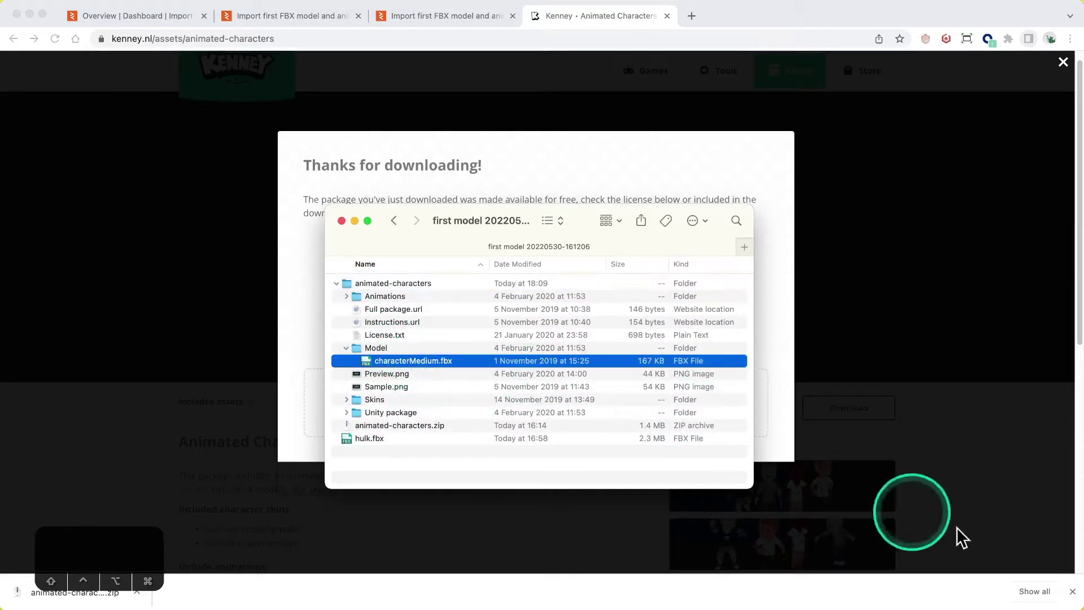
click(1072, 591)
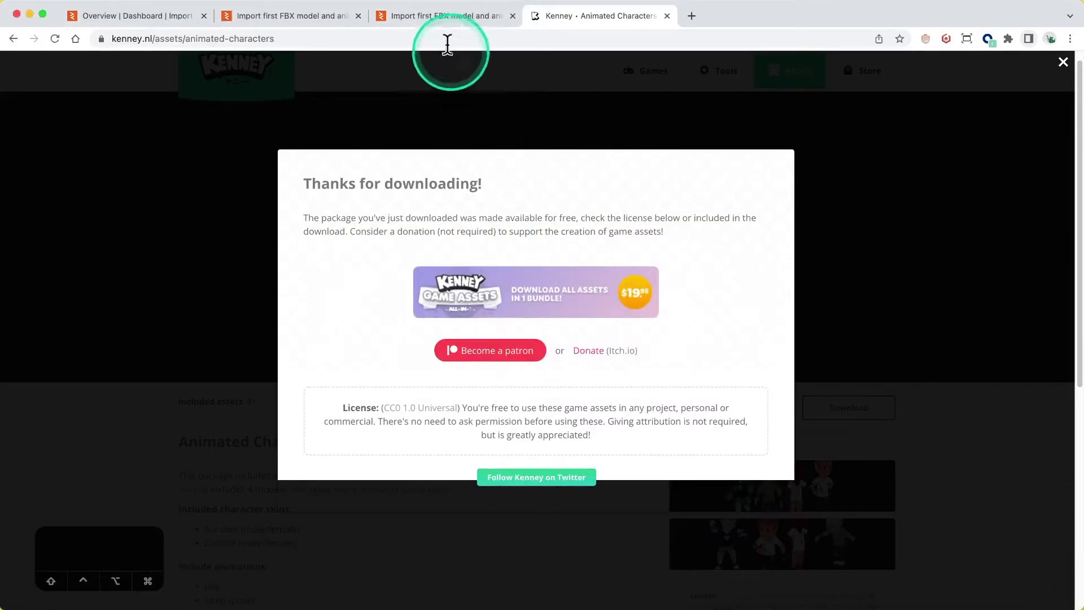
Upload characterMedium.fbx from Finder into the PlayCanvas project's Assets panel.
click(316, 18)
click(476, 390)
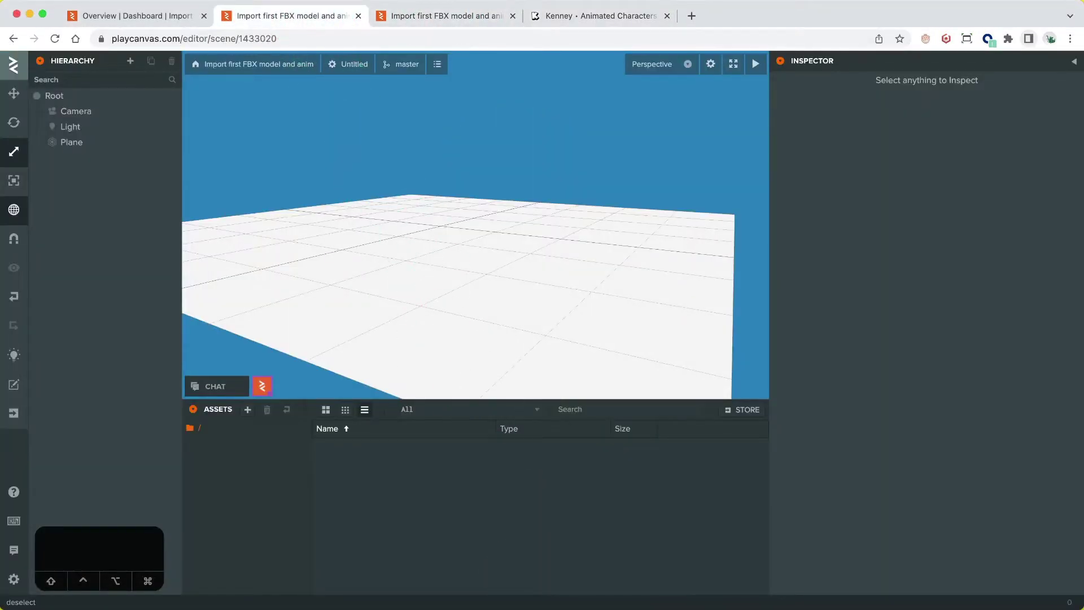
click(405, 358)
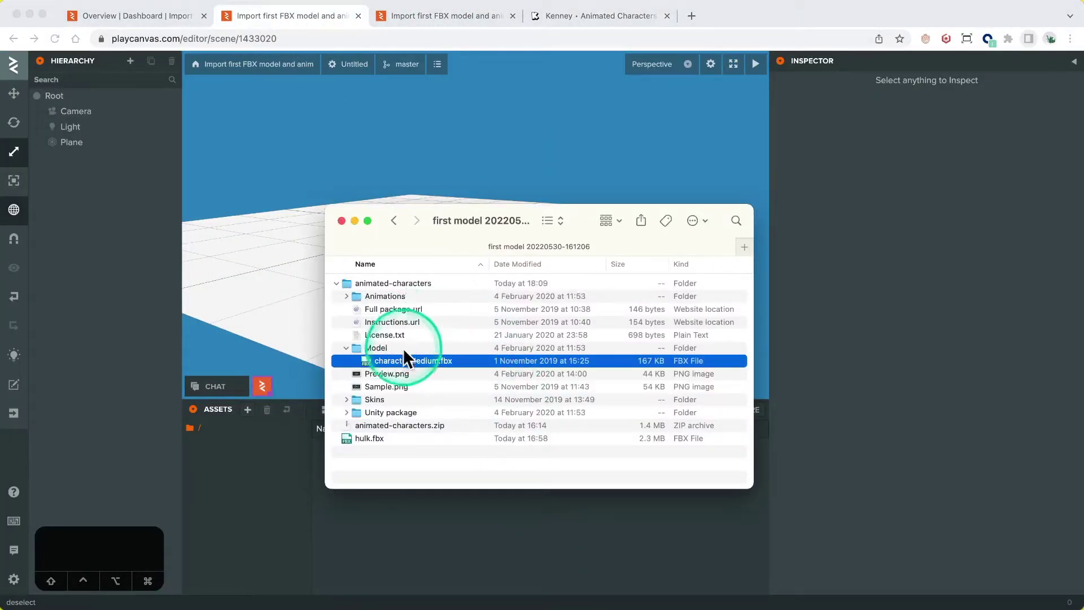
drag(401, 362, 481, 547)
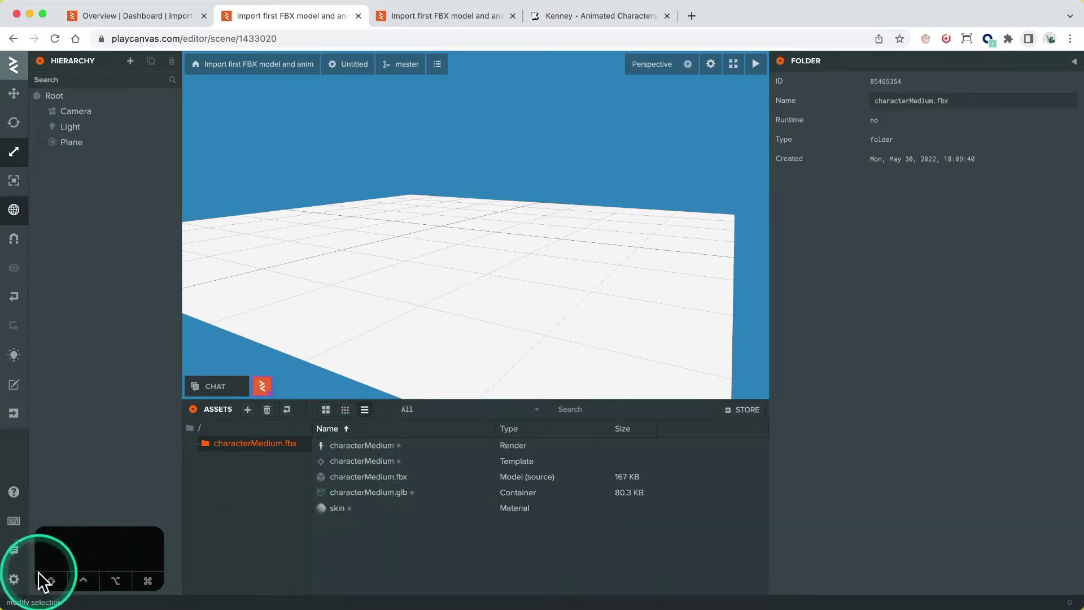
Open project Settings and scroll to Model Import Settings (Convert to GLB, Import Hierarchy, Create FBX Folder).
click(14, 579)
scroll(940, 508, down, 2)
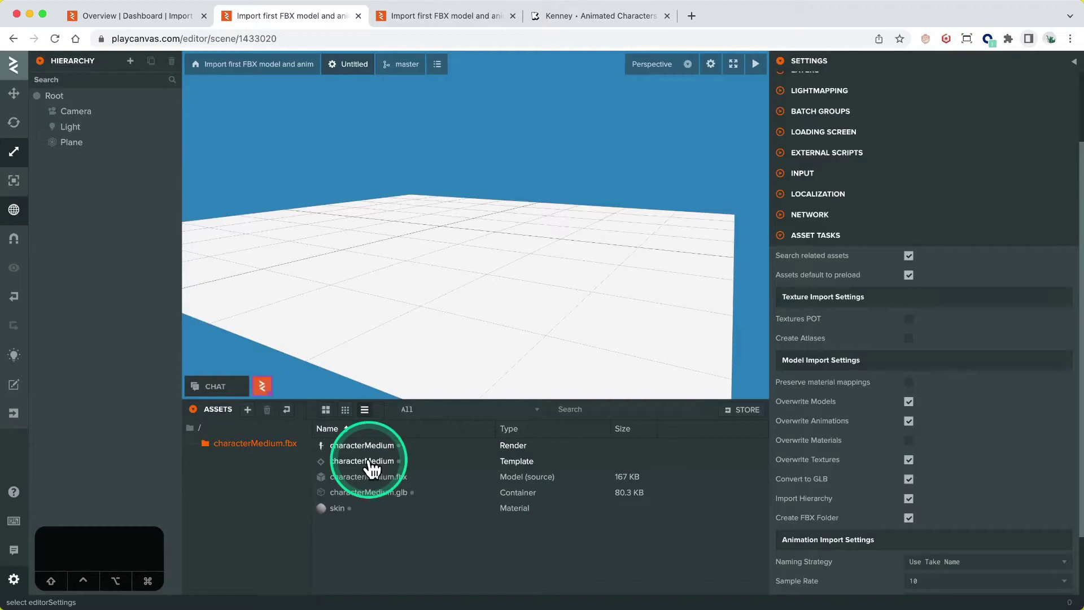
drag(371, 468, 423, 215)
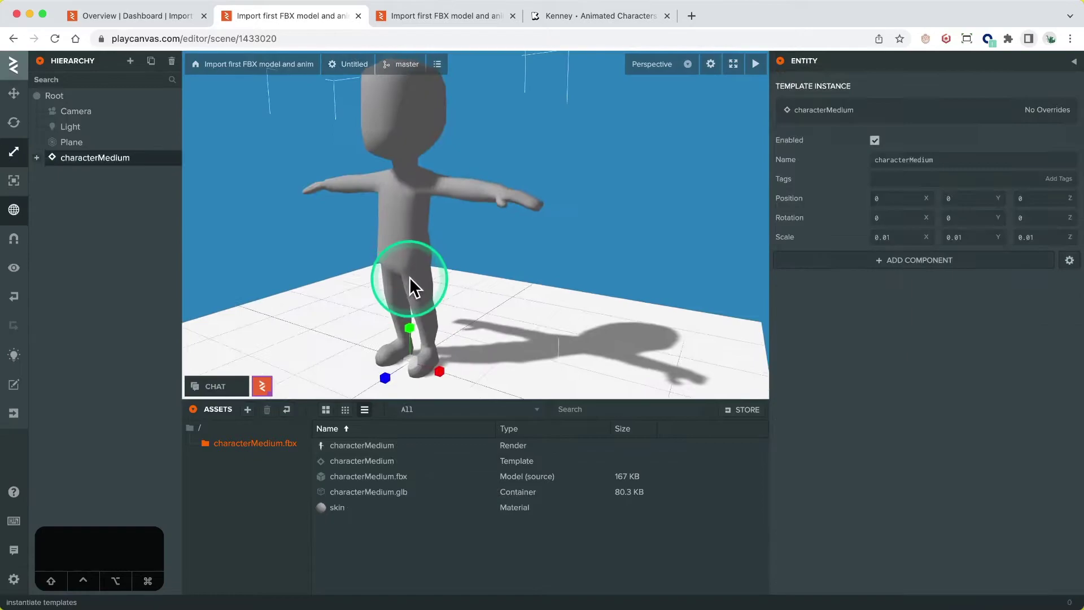
key(Delete)
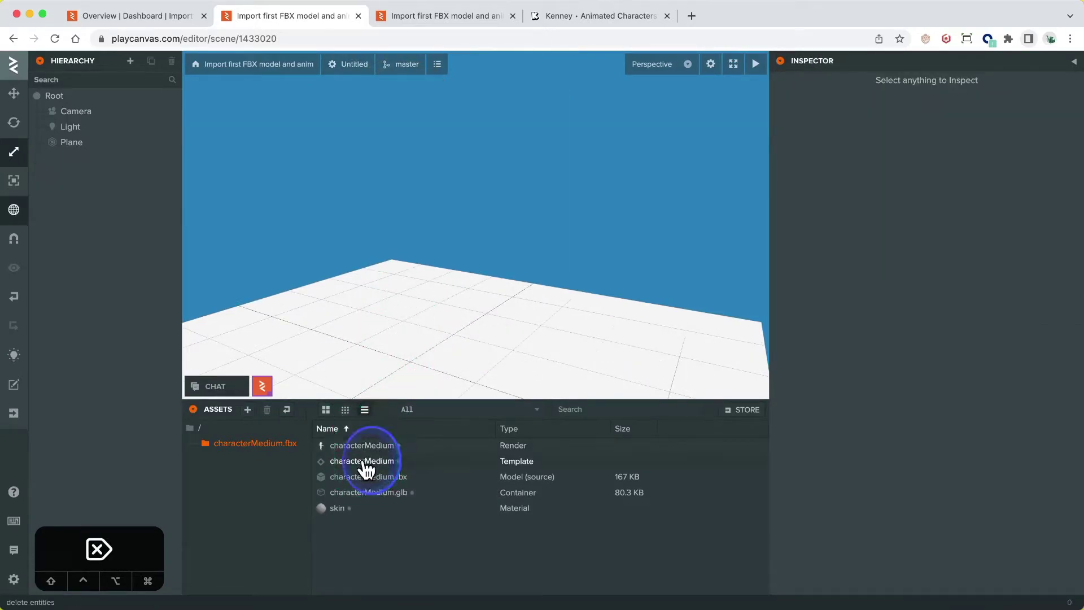
drag(367, 469, 91, 112)
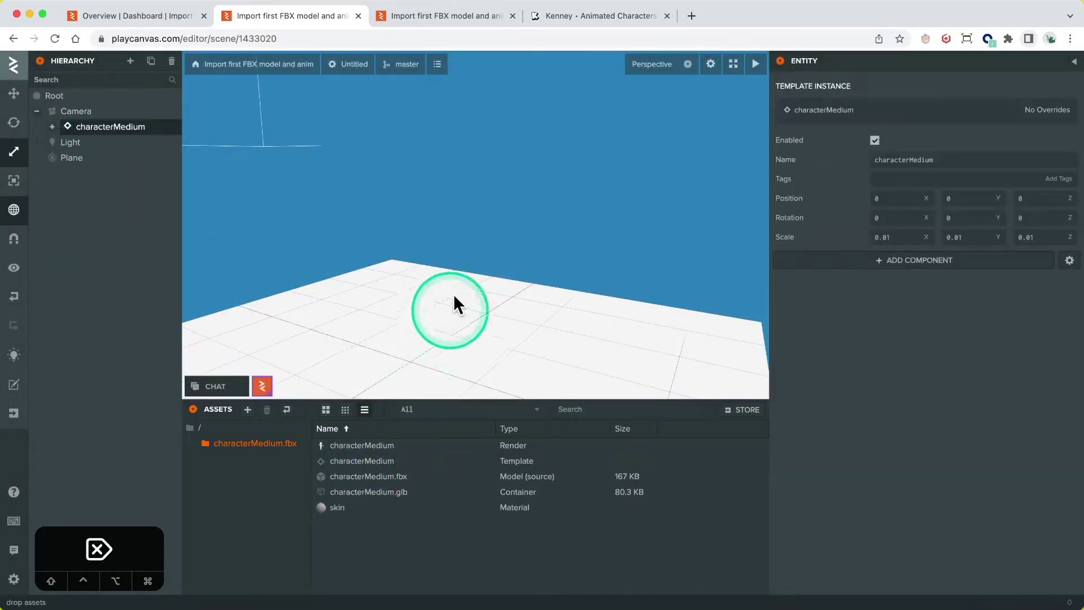
key(f)
drag(408, 280, 536, 282)
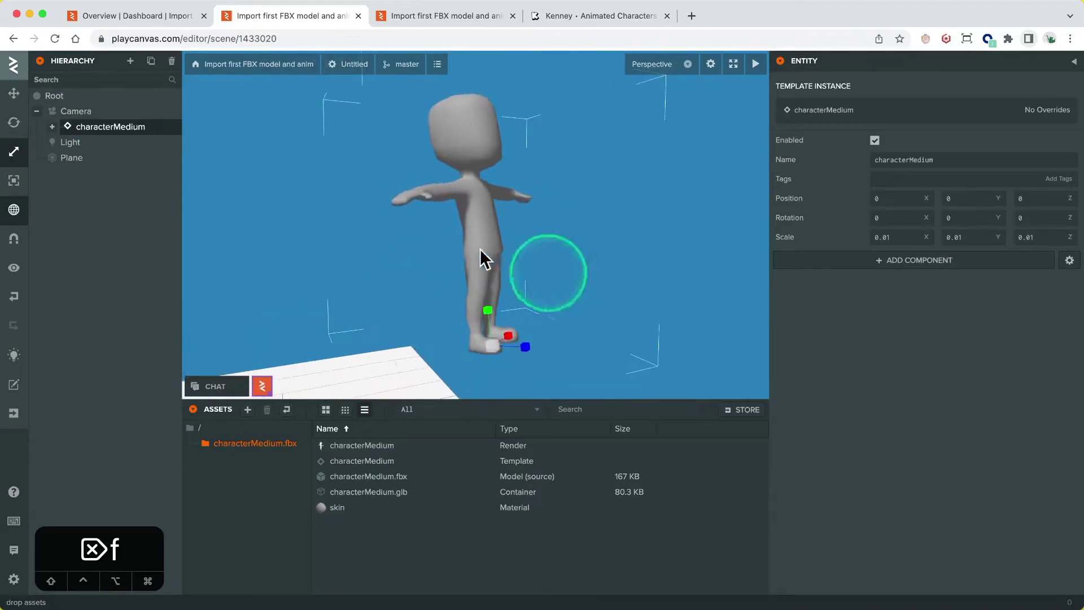
click(65, 109)
click(87, 126)
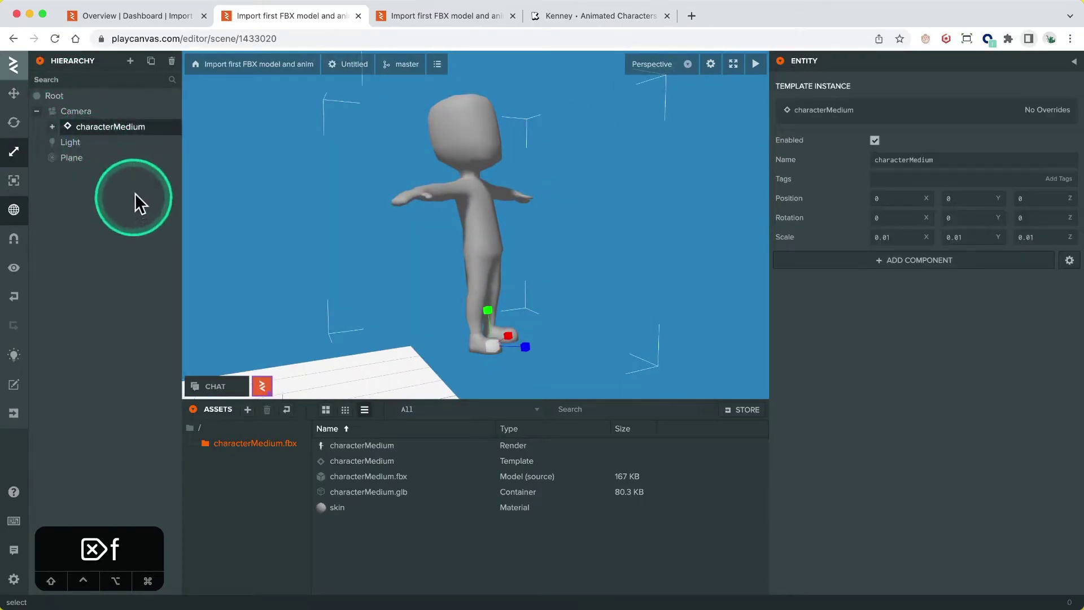
key(Delete)
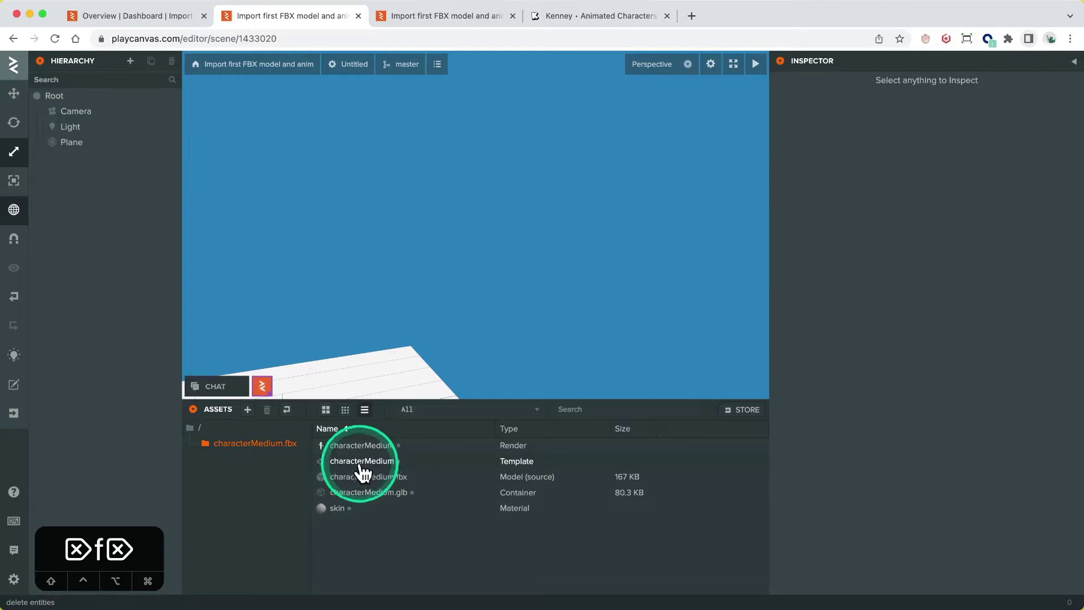
drag(362, 471, 83, 268)
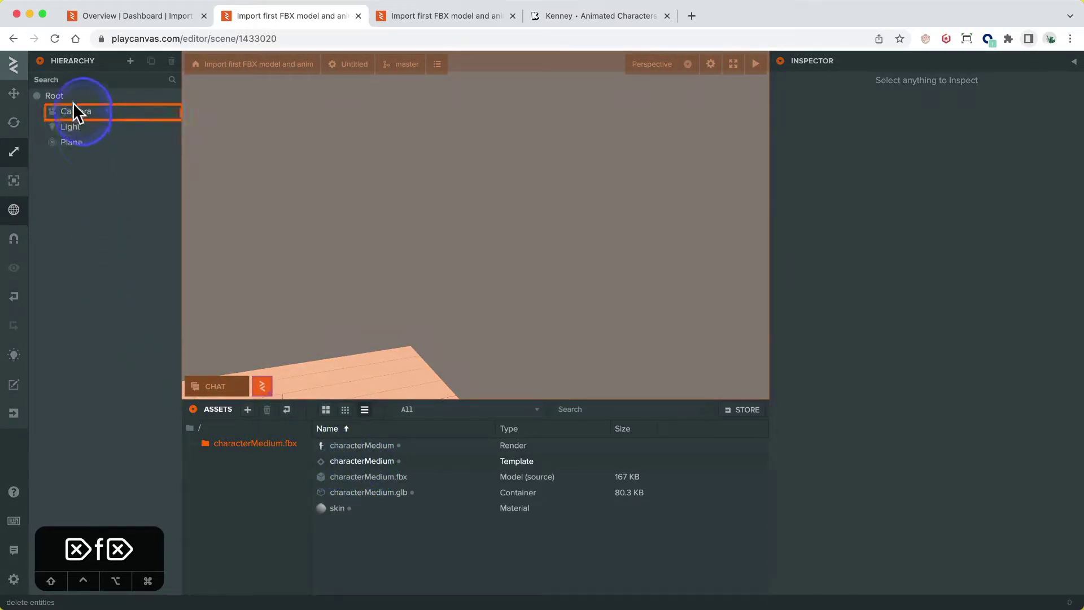
drag(72, 104, 69, 102)
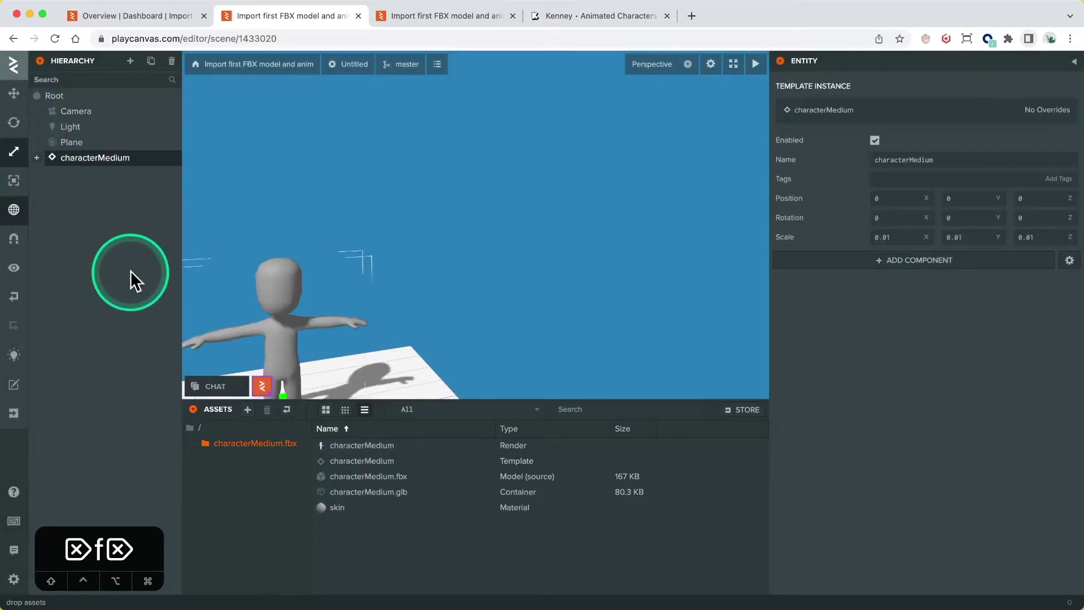
key(Delete)
drag(353, 460, 107, 347)
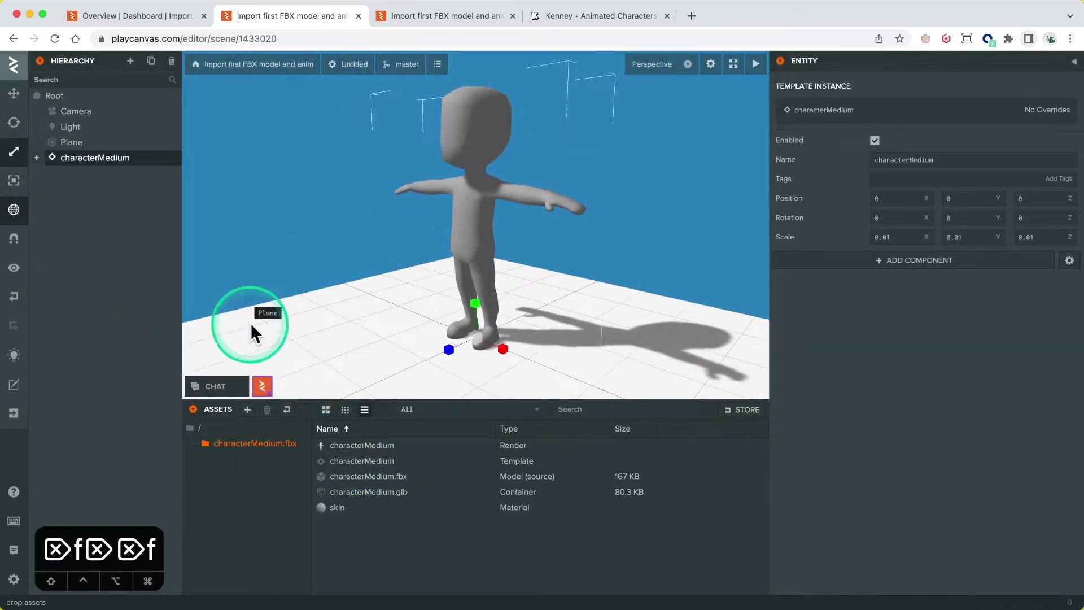
key(Delete)
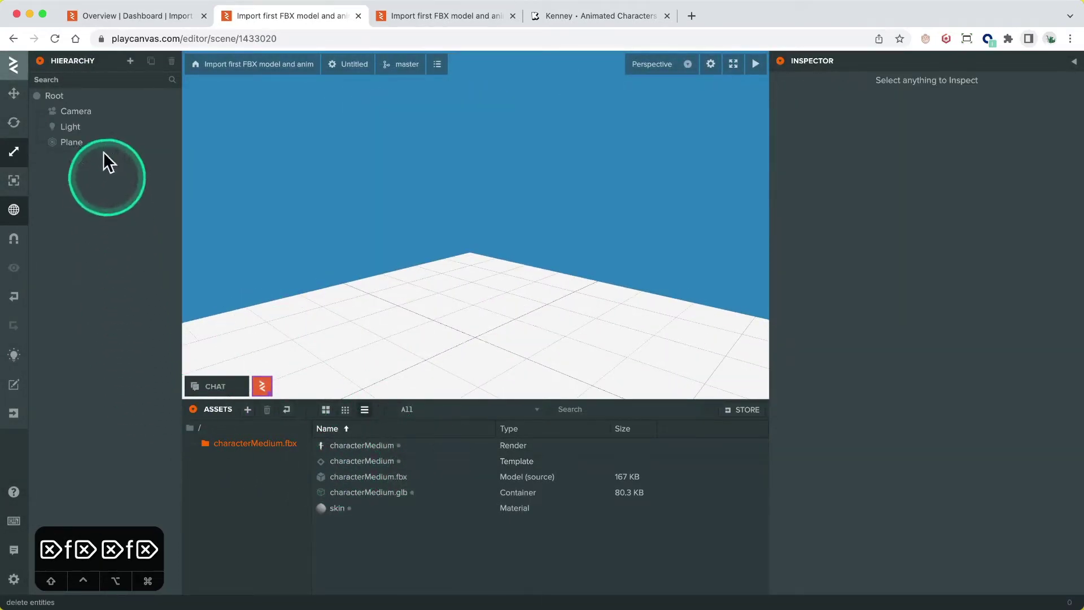
Add a characterMedium template instance as a child of the Root entity.
click(110, 97)
right_click(106, 100)
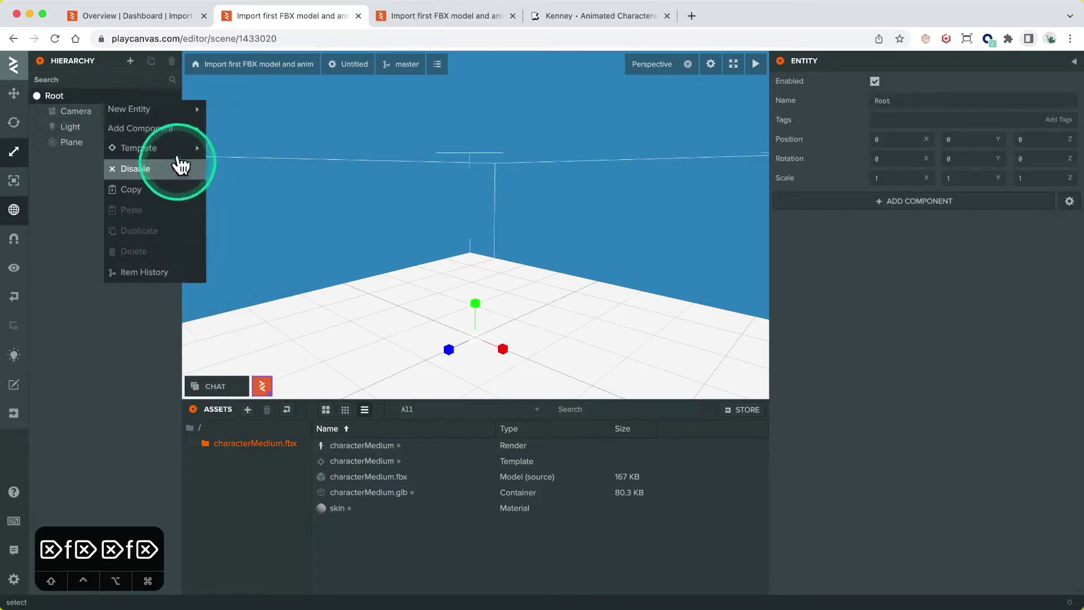
mouse_move(191, 148)
click(254, 210)
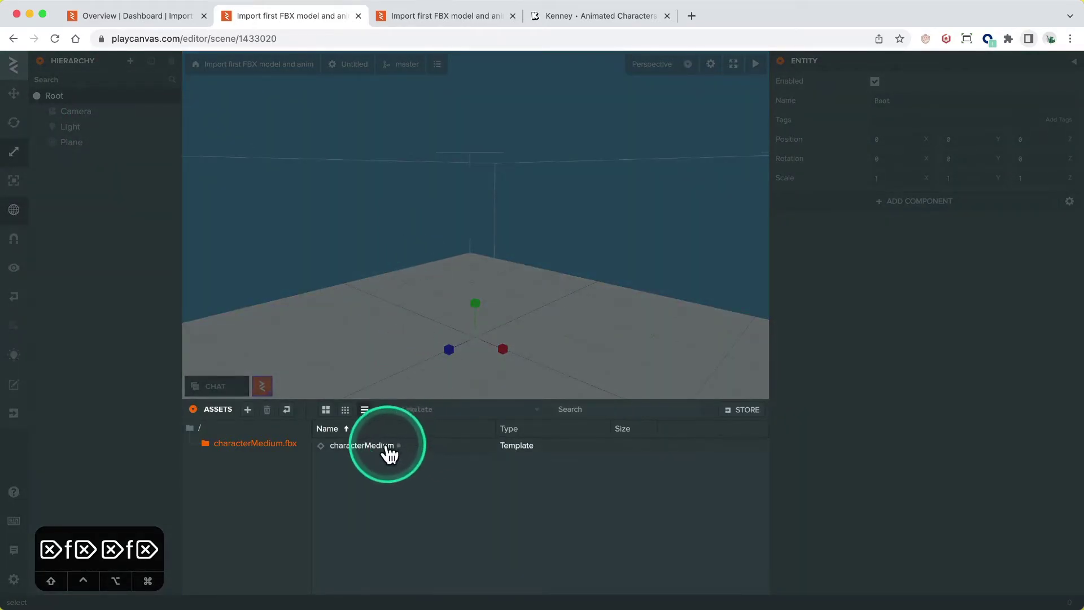
click(390, 452)
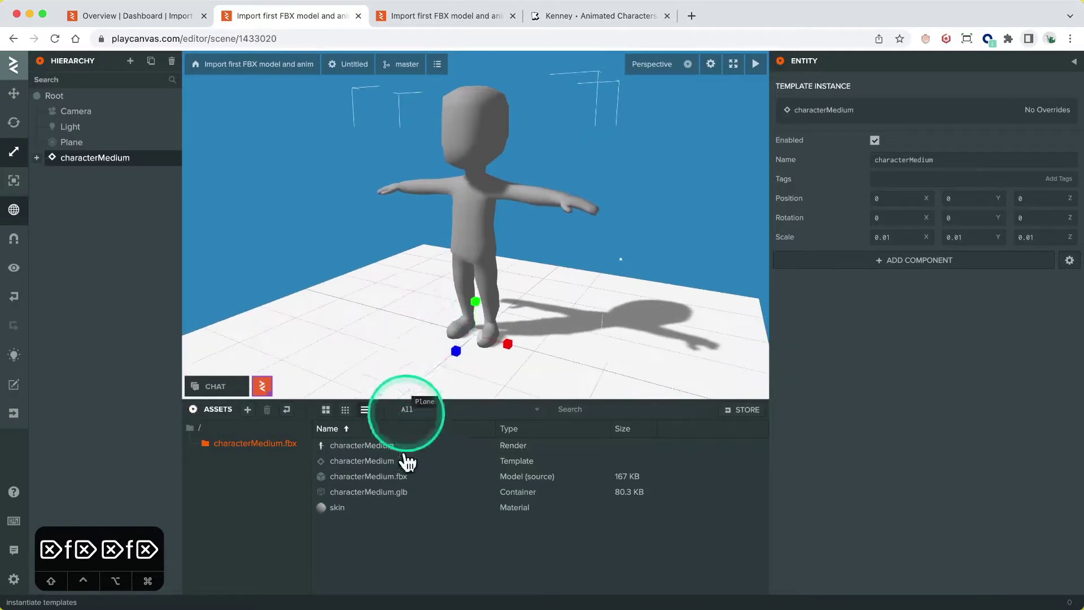
click(198, 428)
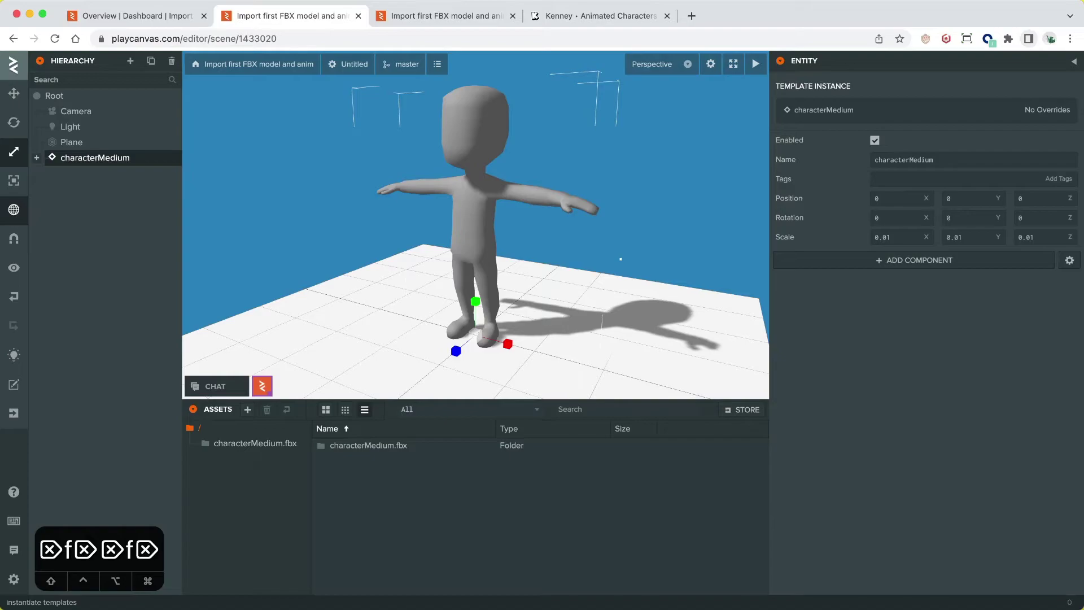
Import hulk.fbx into the assets and place its template in the scene.
key(super+Tab)
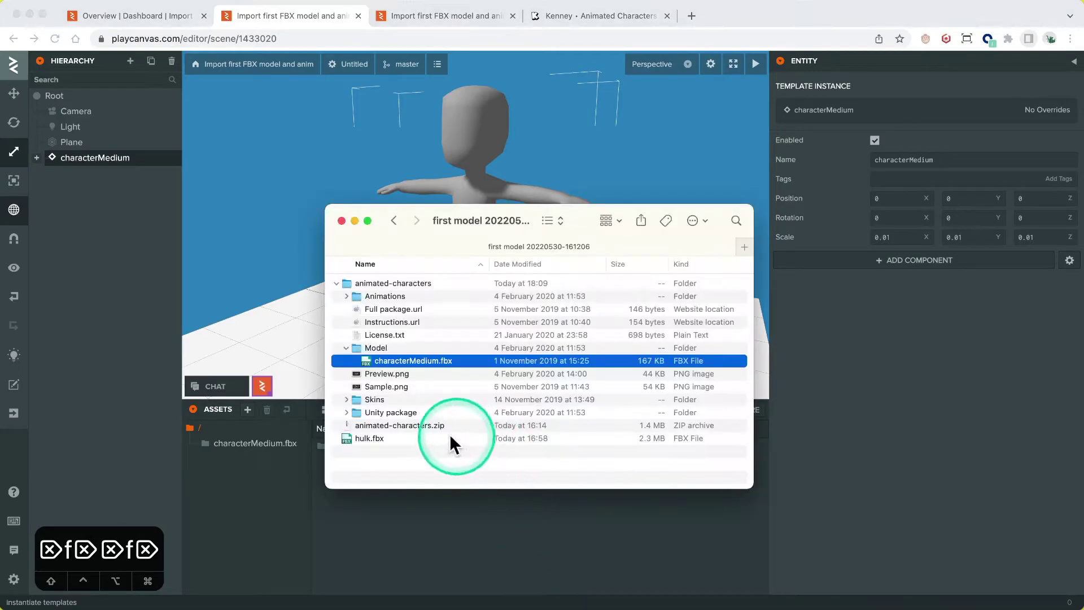
drag(368, 436, 477, 552)
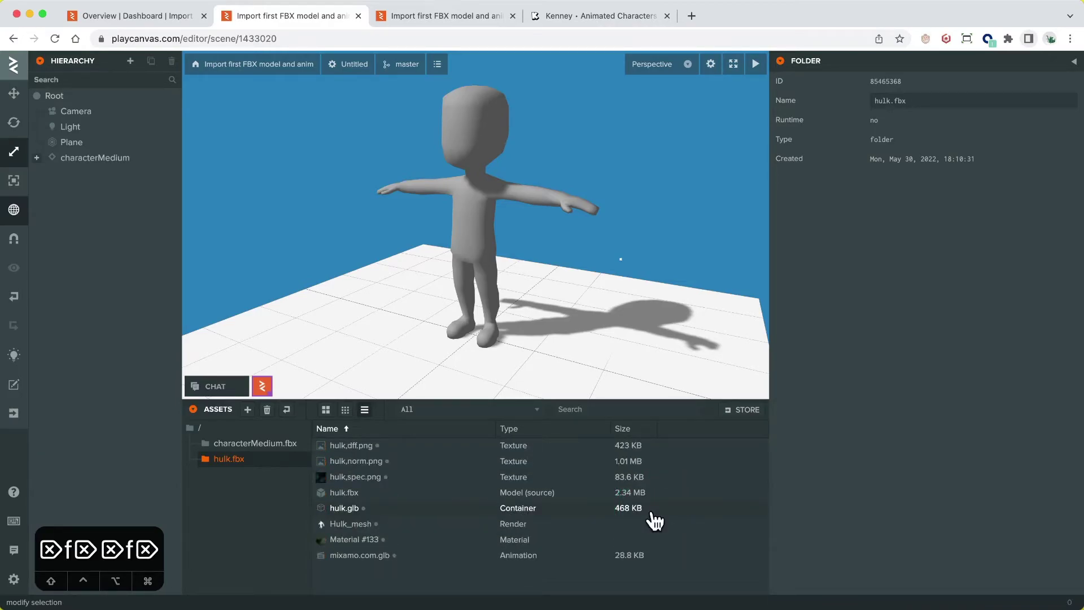
drag(333, 447, 446, 316)
Scale the hulk entity up to about 0.258, then bring up its actions menu.
key(3)
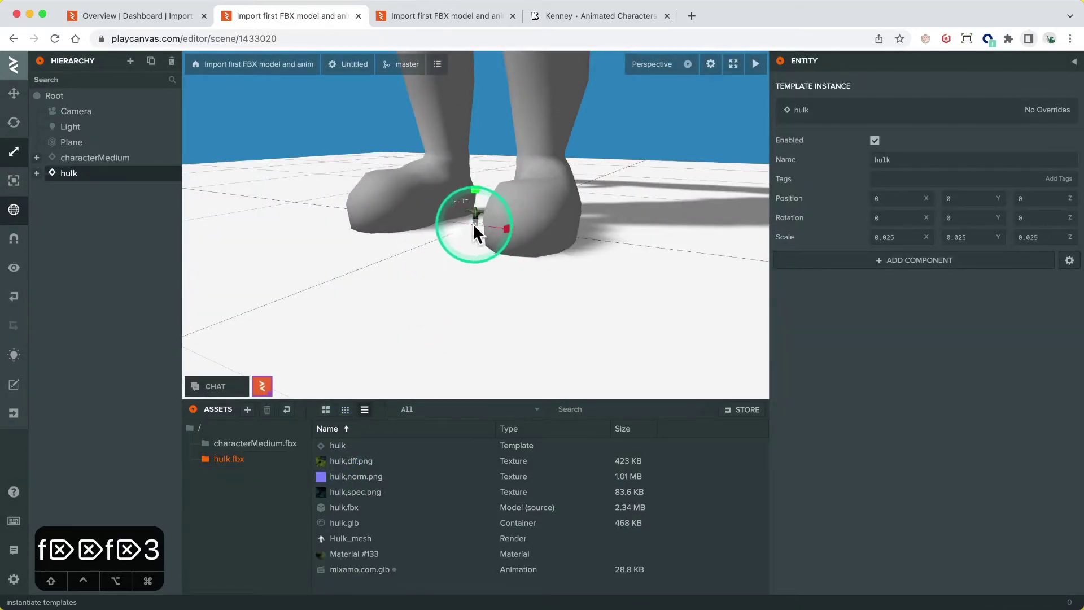
drag(472, 223, 717, 61)
key(f)
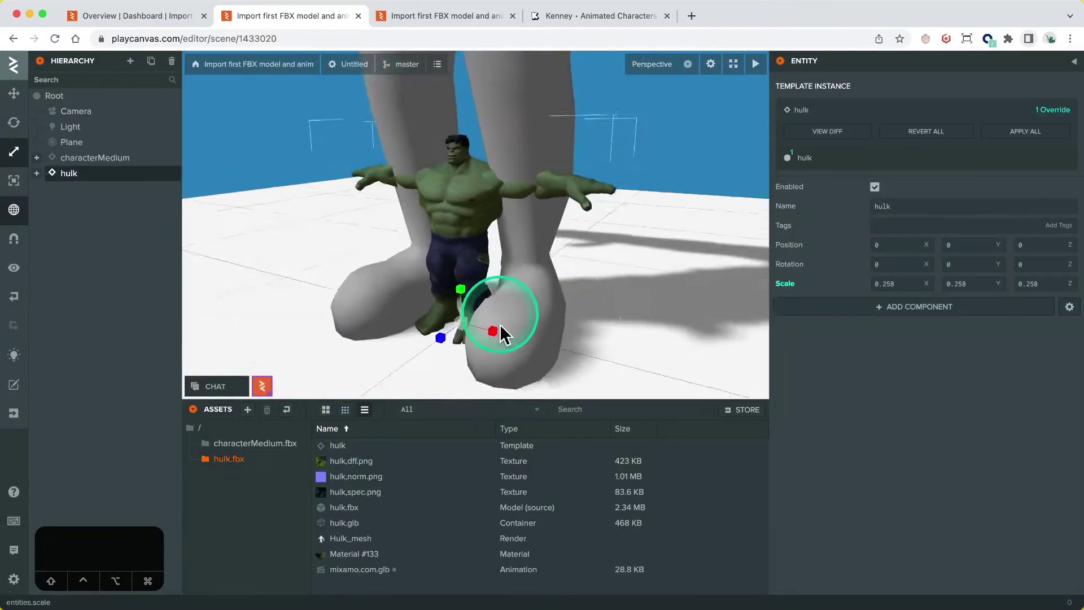
mouse_move(499, 324)
mouse_down()
mouse_move(519, 328)
mouse_move(480, 320)
mouse_up()
click(119, 172)
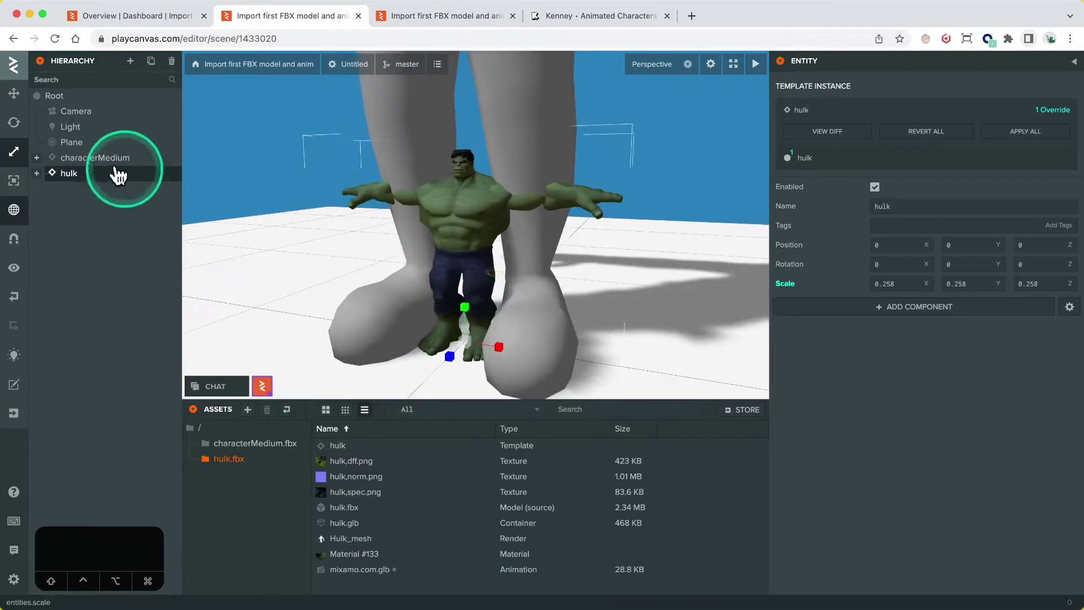
right_click(110, 172)
Delete the hulk entity from the scene and the hulk.fbx asset folder.
click(147, 303)
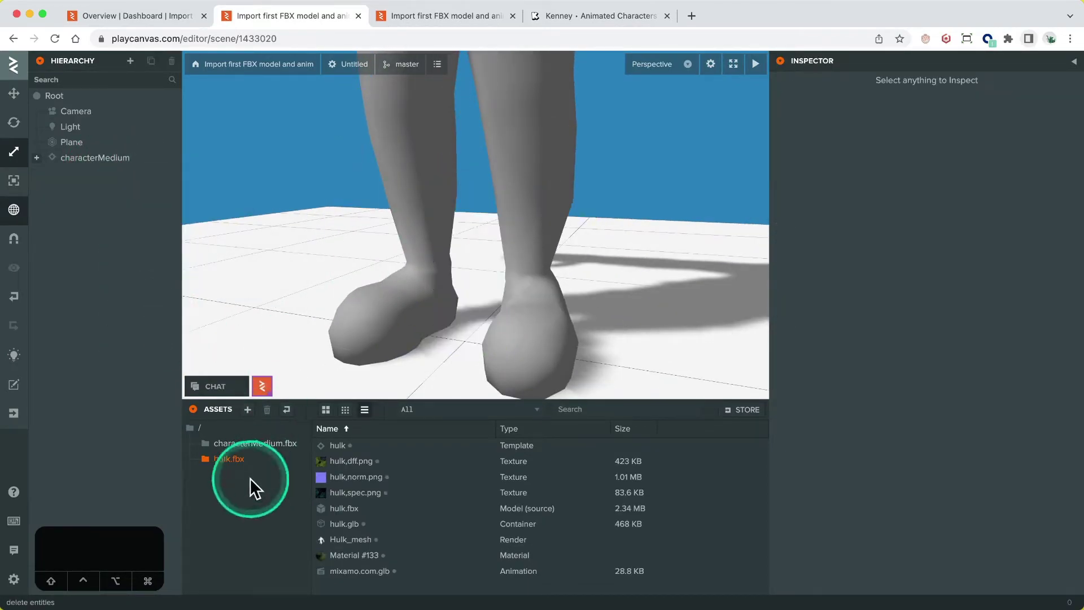
right_click(250, 477)
click(273, 533)
click(613, 375)
Select characterMedium's mesh and frame the whole character in view.
click(392, 156)
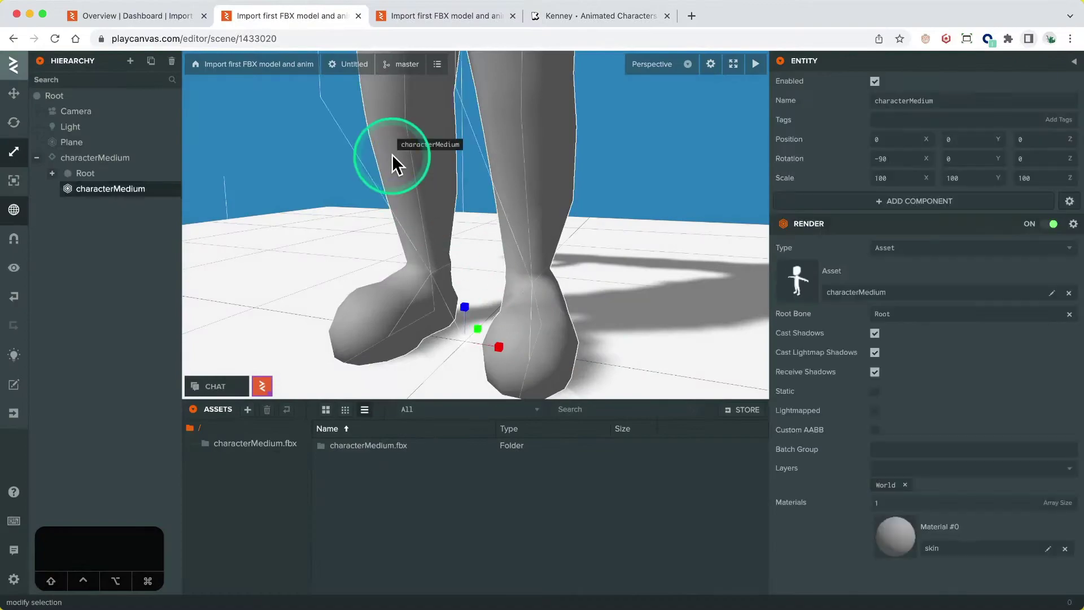
key(f)
click(451, 255)
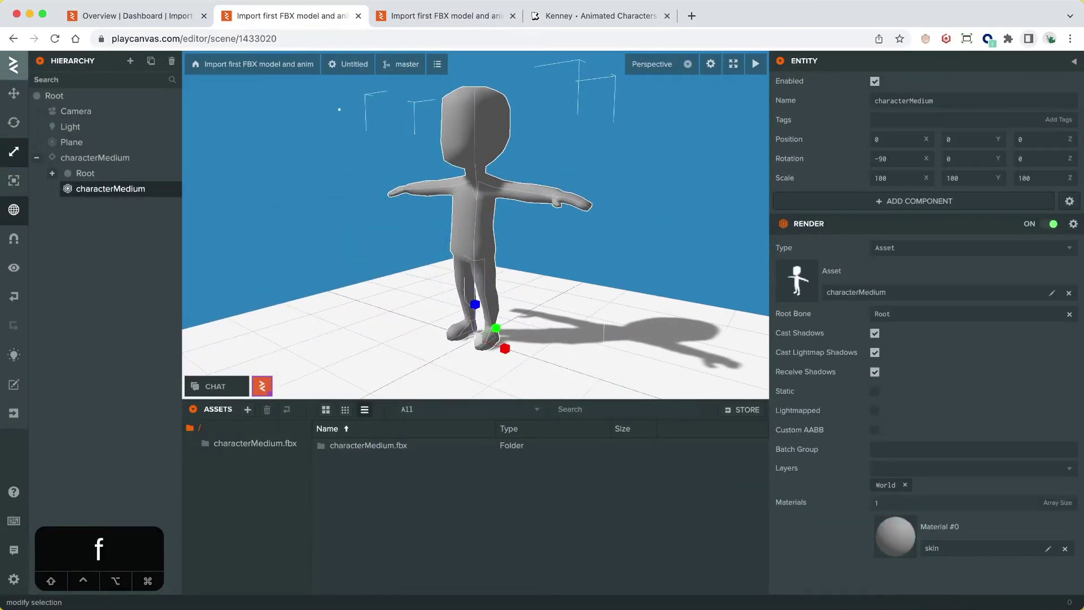
Import zombieA.png from the Skins folder into the characterMedium.fbx assets.
double_click(350, 447)
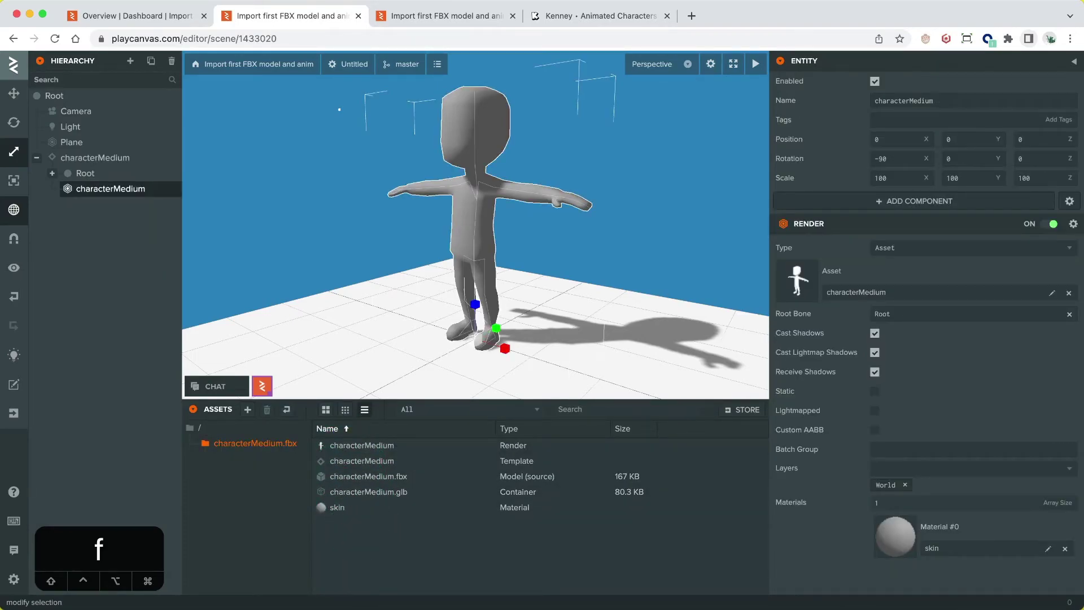
click(408, 601)
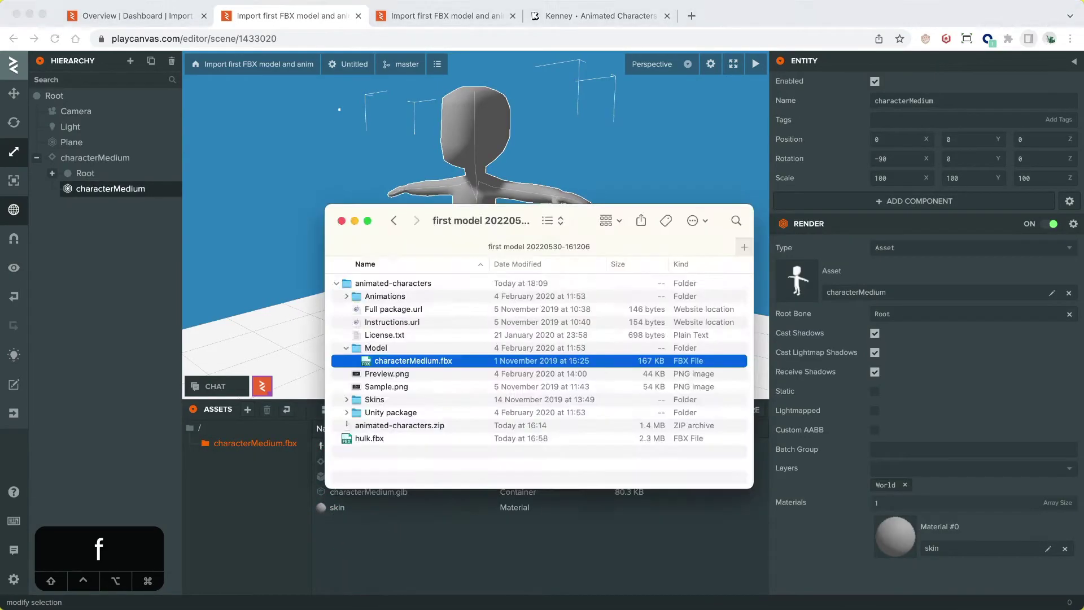
click(346, 399)
drag(400, 450, 388, 543)
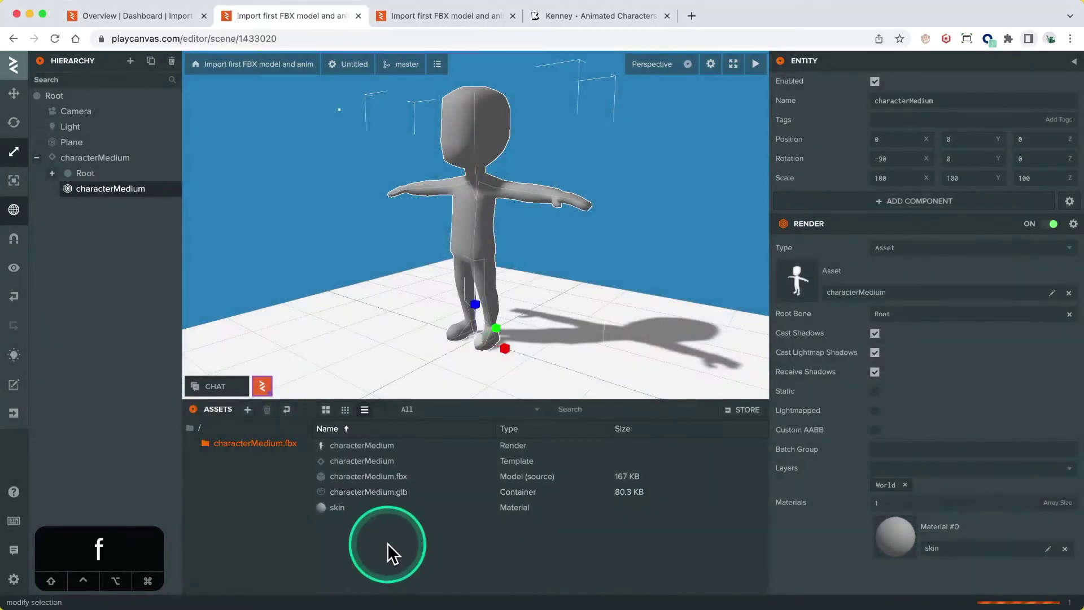
Assign zombieA.png as the skin material's Diffuse texture.
click(336, 508)
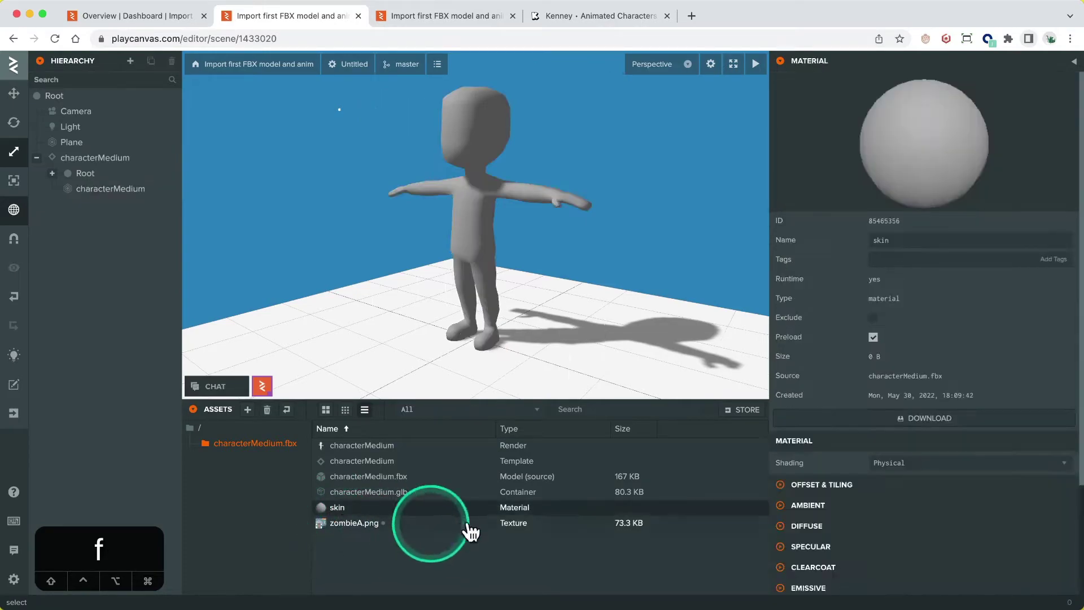
scroll(794, 477, down, 5)
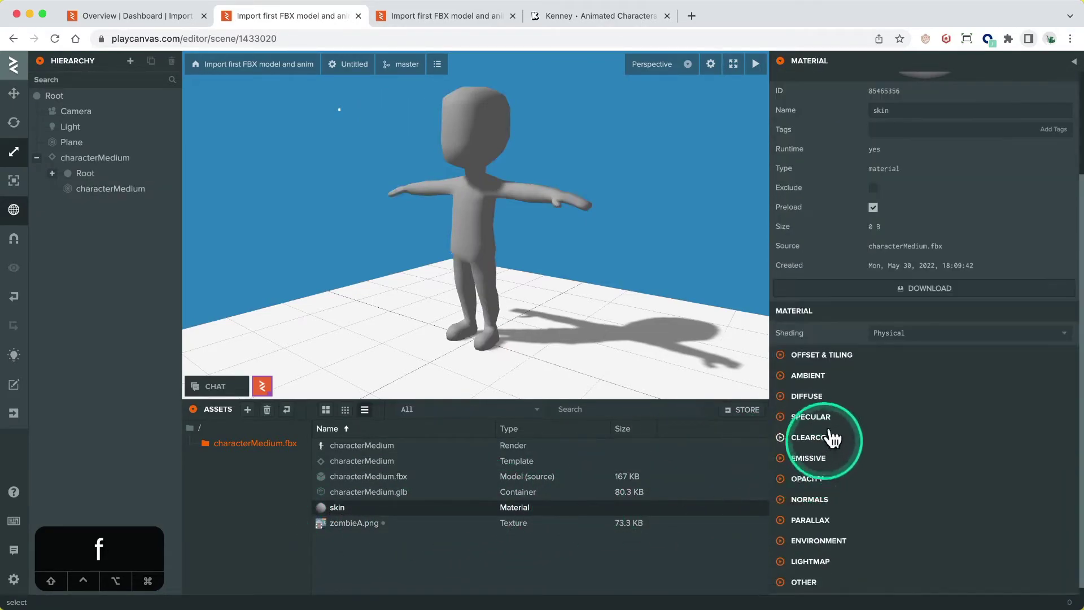
click(841, 399)
drag(326, 531, 799, 436)
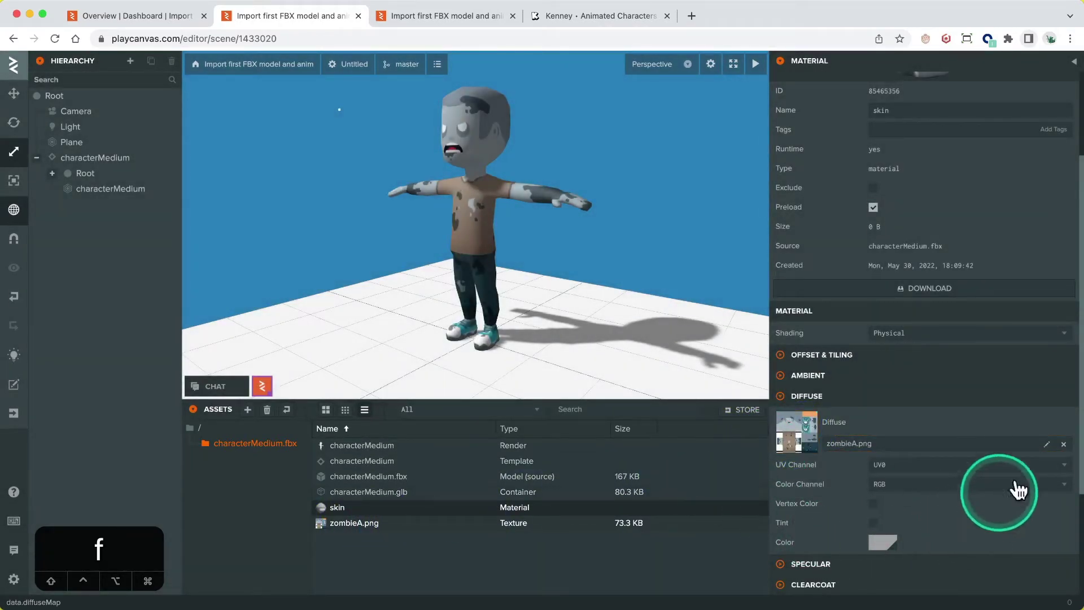
click(1063, 444)
click(1046, 445)
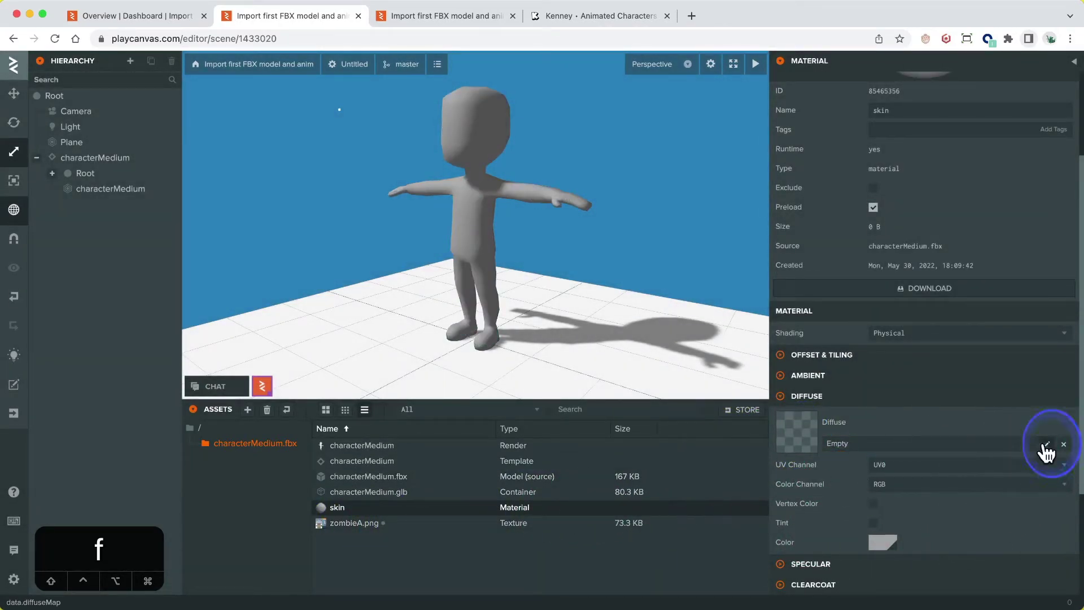
click(355, 447)
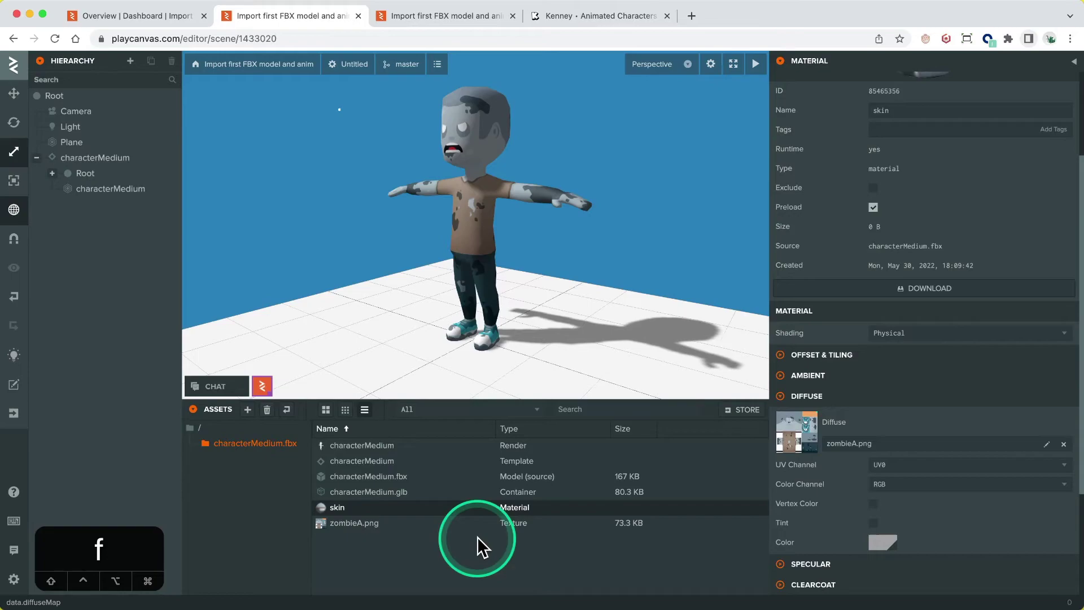
click(239, 427)
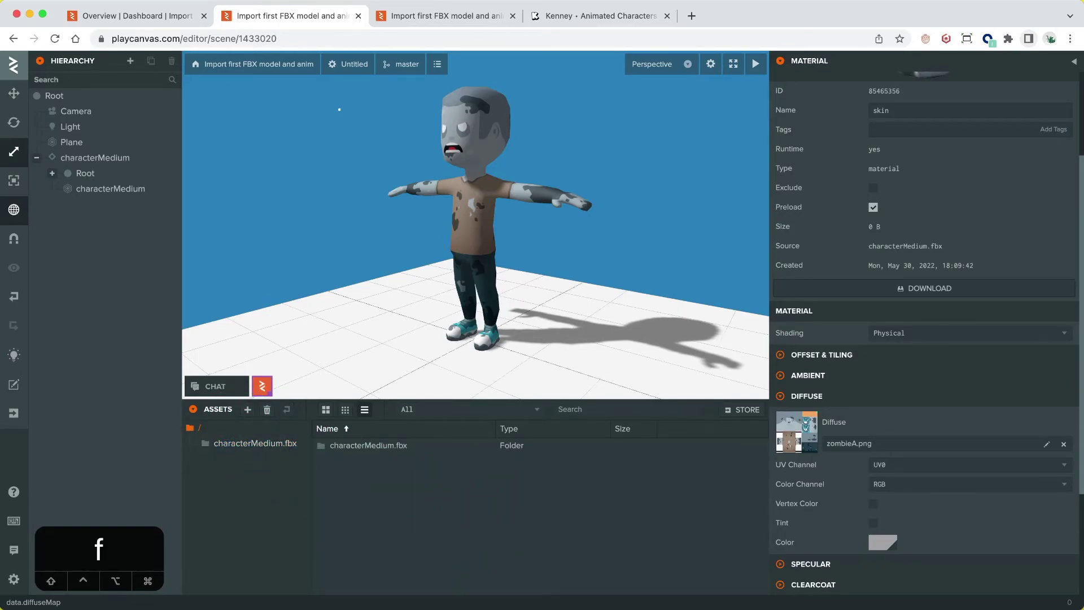
Import run.fbx from the Animations folder into the project assets.
key(super+Tab)
drag(395, 359, 386, 346)
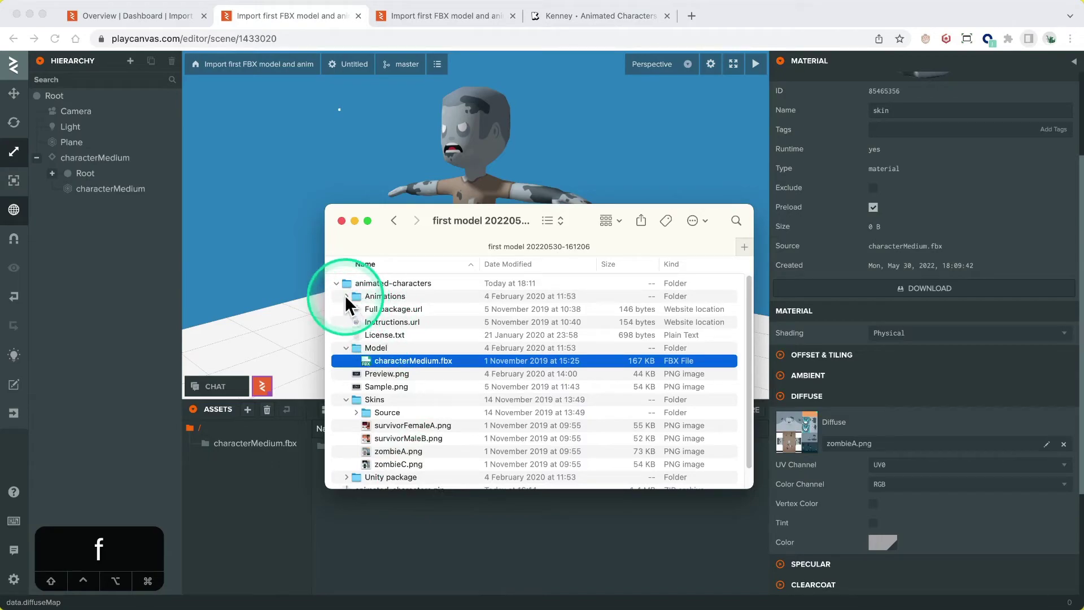
click(346, 295)
drag(379, 334, 404, 530)
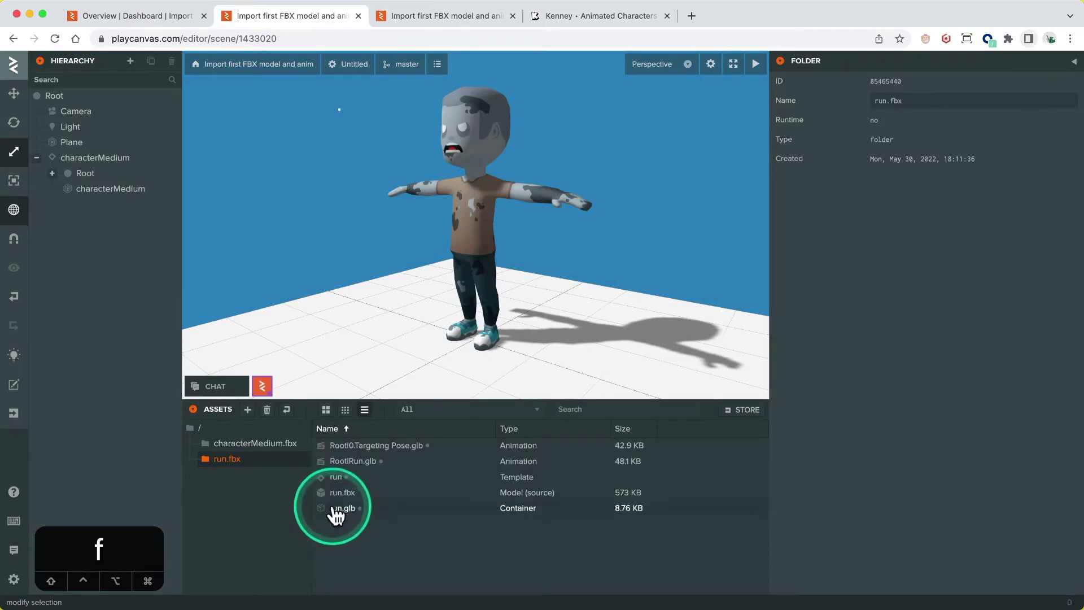
Delete run.glb, the run template and Targeting Pose, then select Root|Run.glb.
click(339, 509)
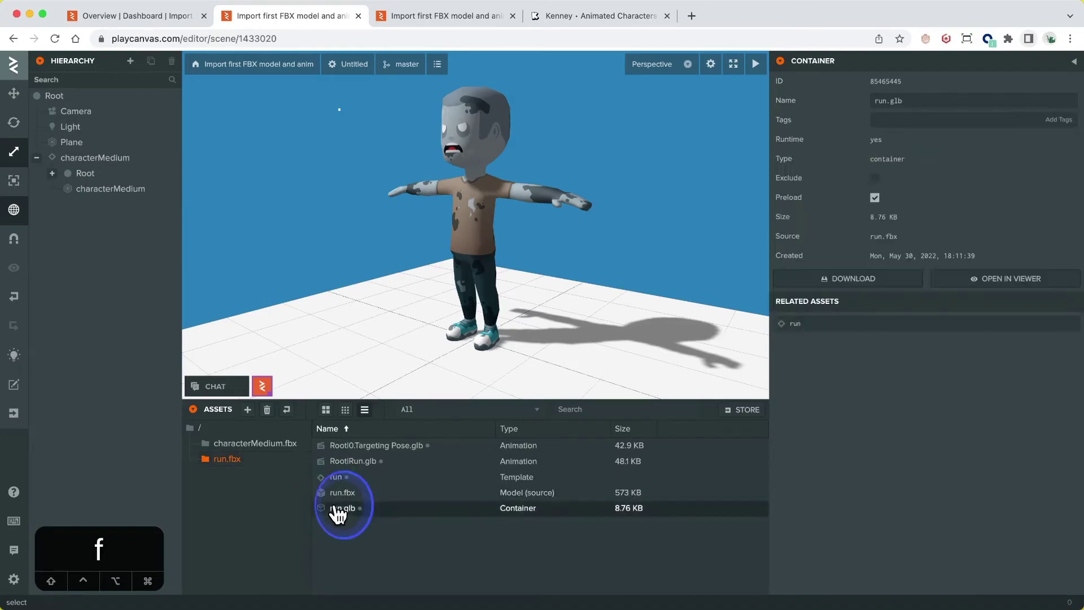
super+click(336, 477)
super+click(357, 446)
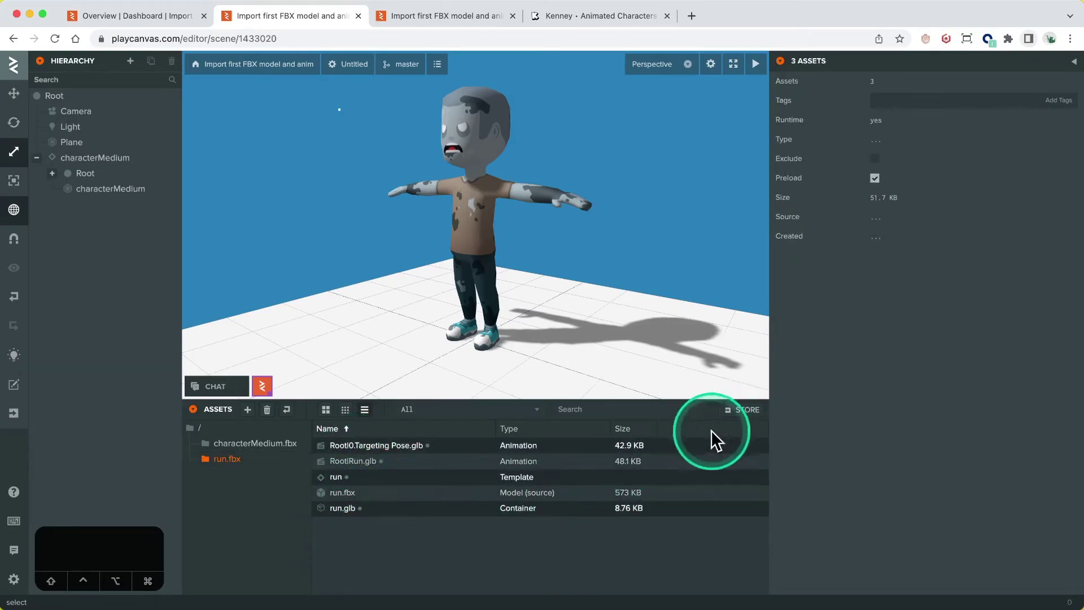
right_click(639, 447)
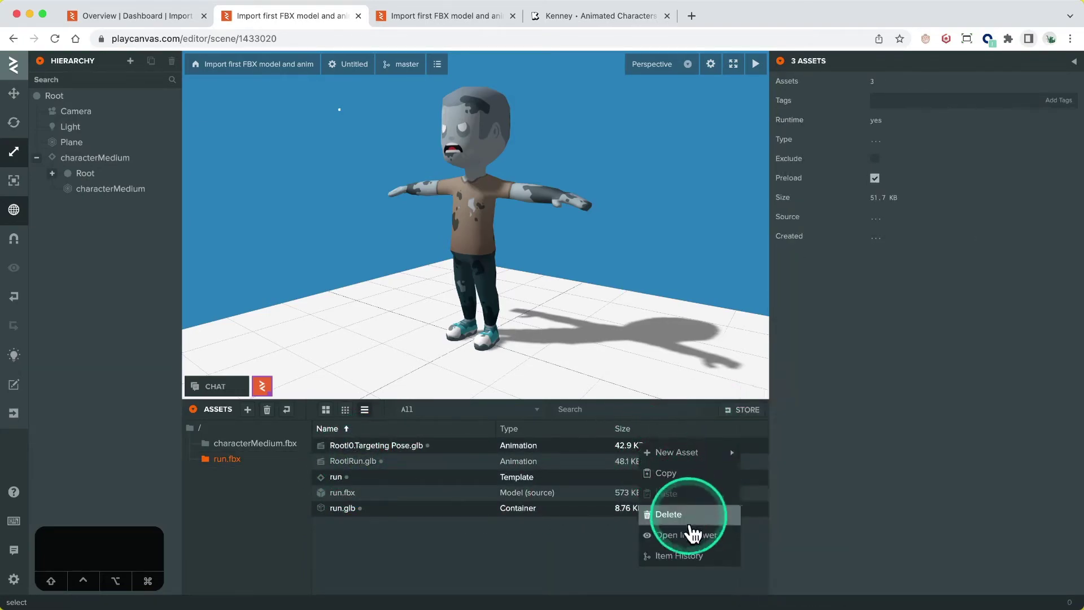
click(686, 515)
click(646, 381)
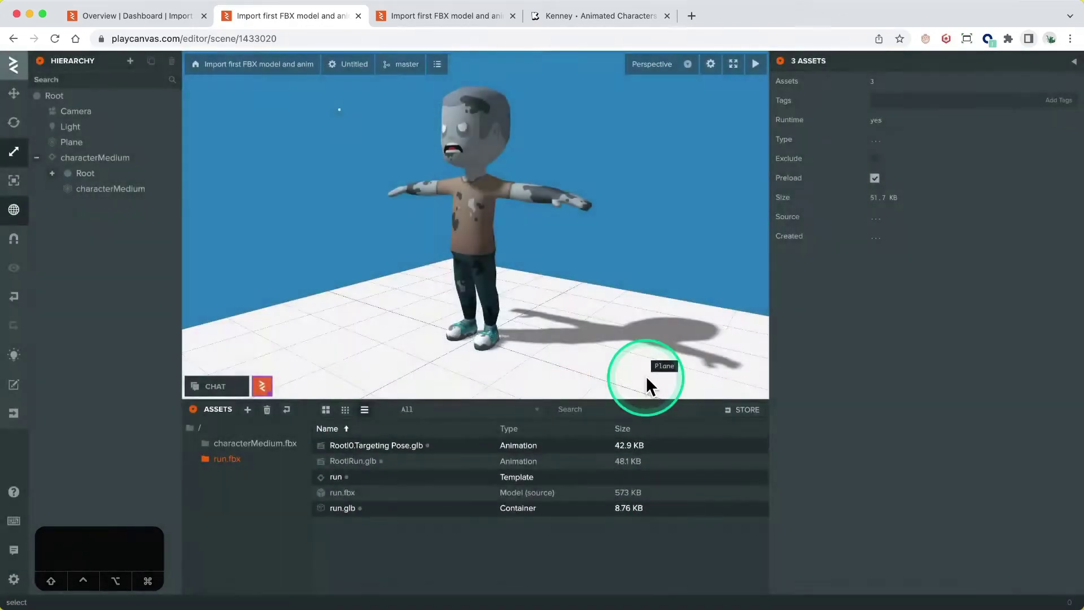
click(383, 460)
click(370, 447)
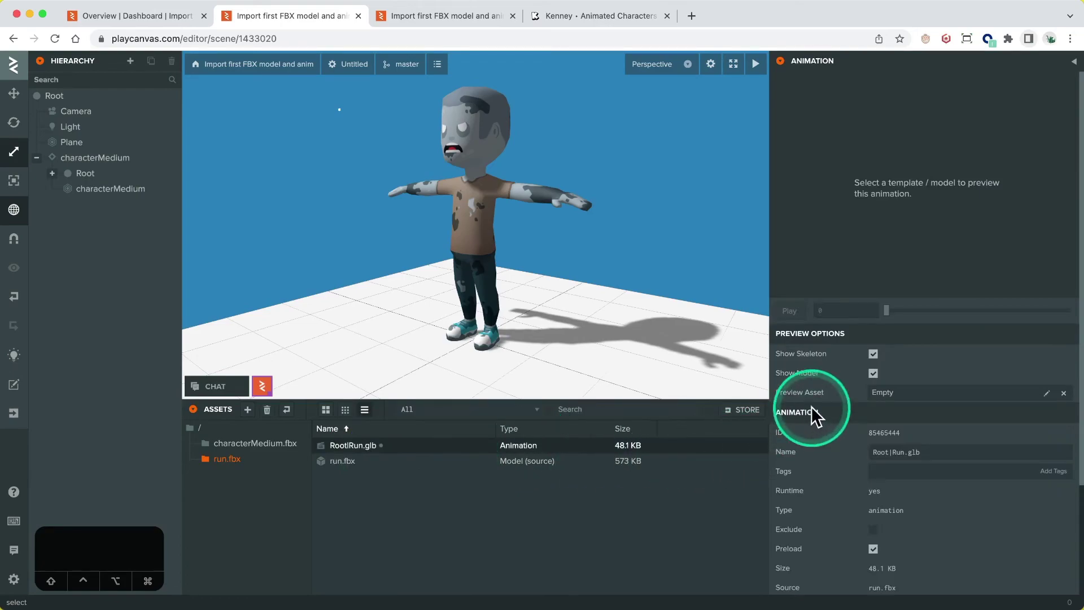
Set characterMedium as the preview model for Root|Run.glb and rotate to see it running.
click(1045, 396)
click(250, 443)
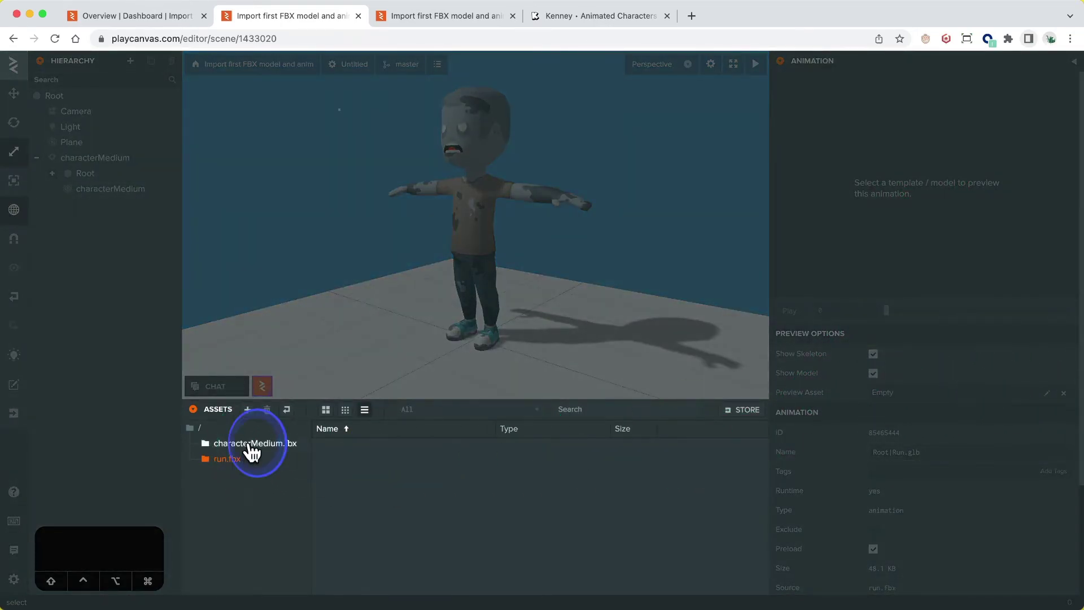
click(345, 451)
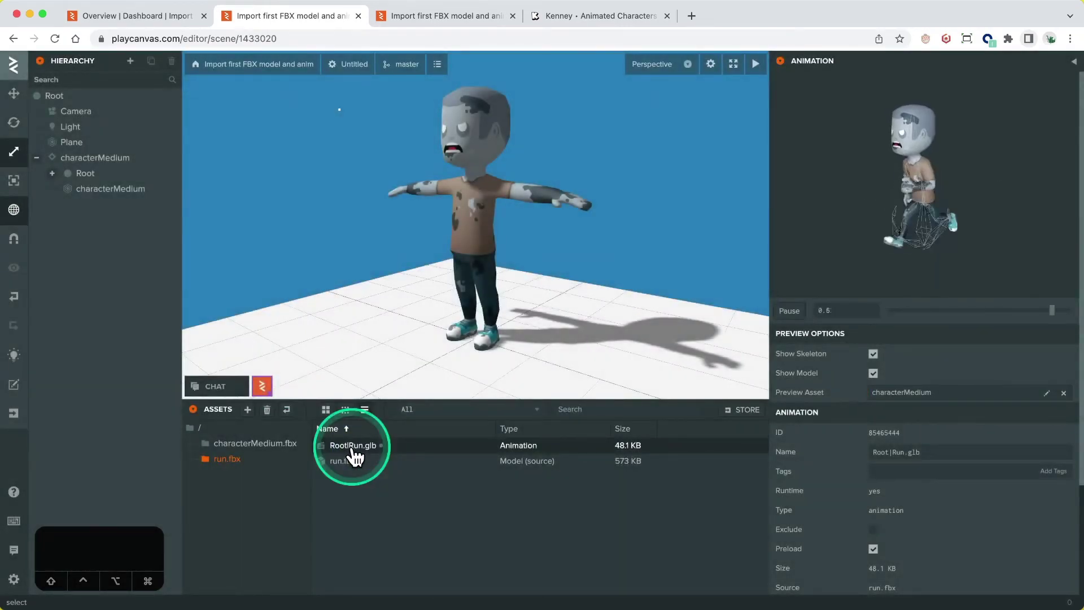
drag(917, 217, 975, 211)
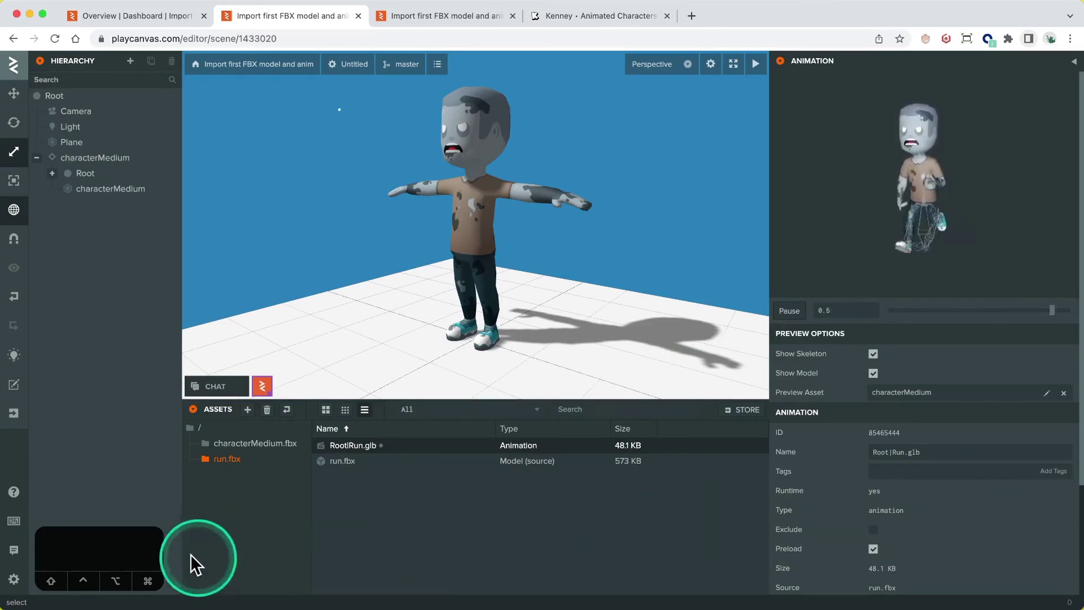
Create a new Anim State Graph asset named Character Run.
right_click(357, 510)
mouse_move(362, 518)
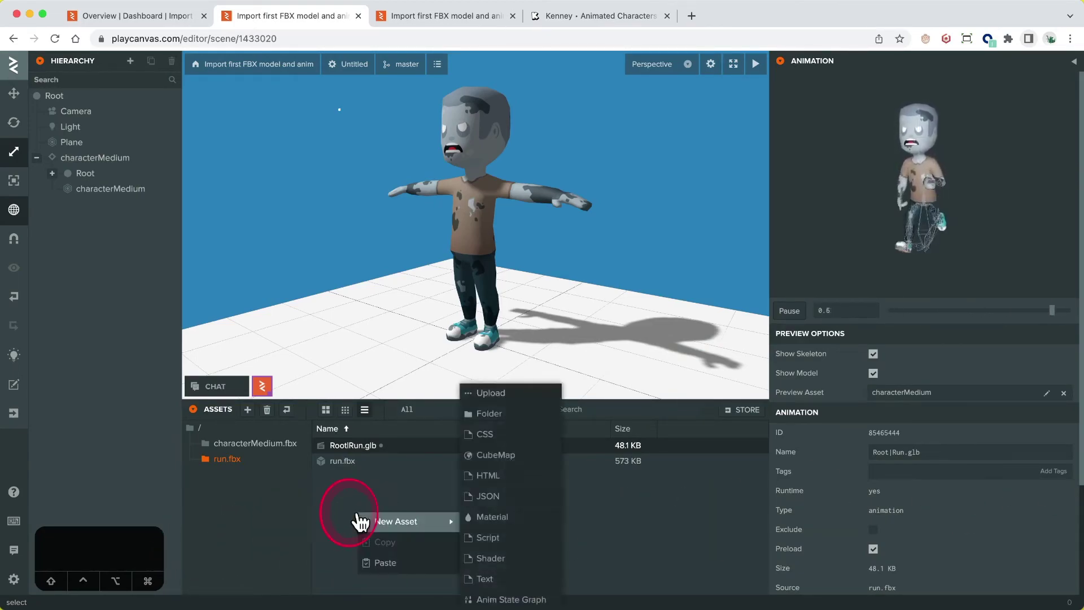
click(485, 598)
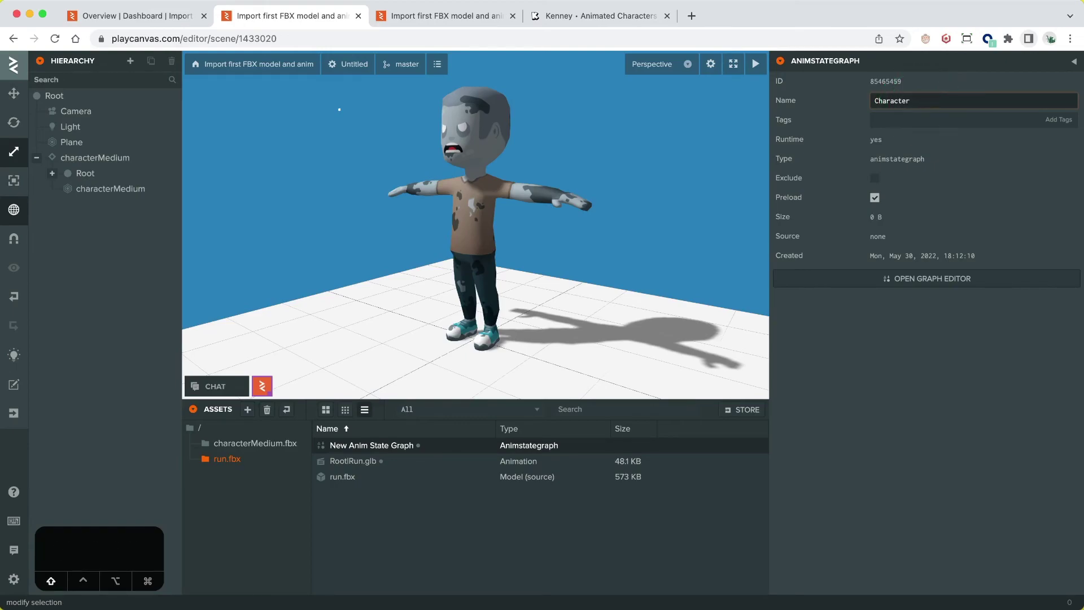
key(Return)
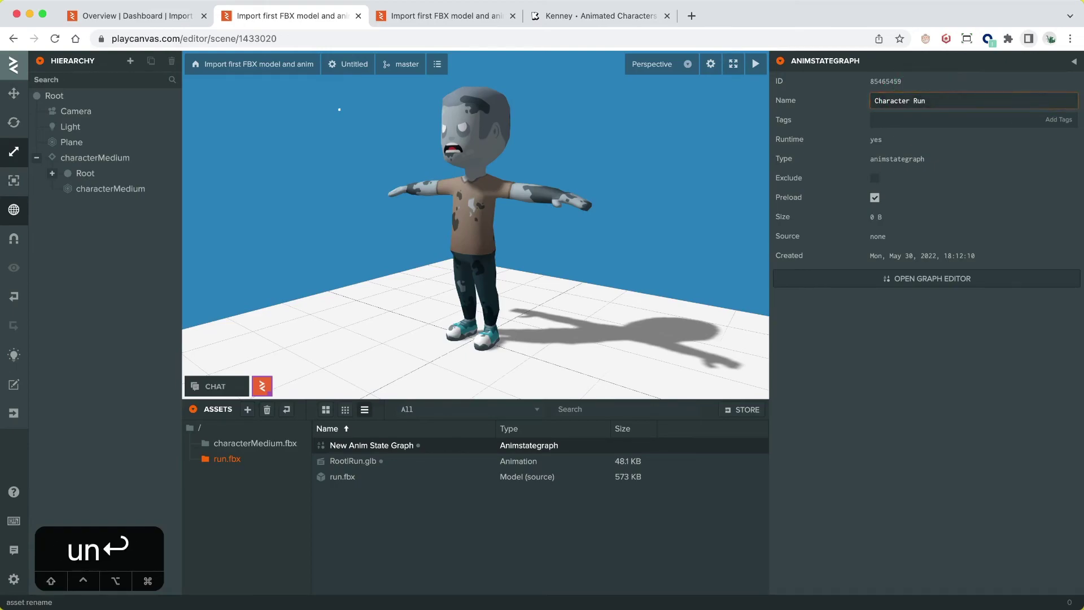
Open Character Run in the graph editor and inspect the Initial State node and its START transition.
double_click(360, 452)
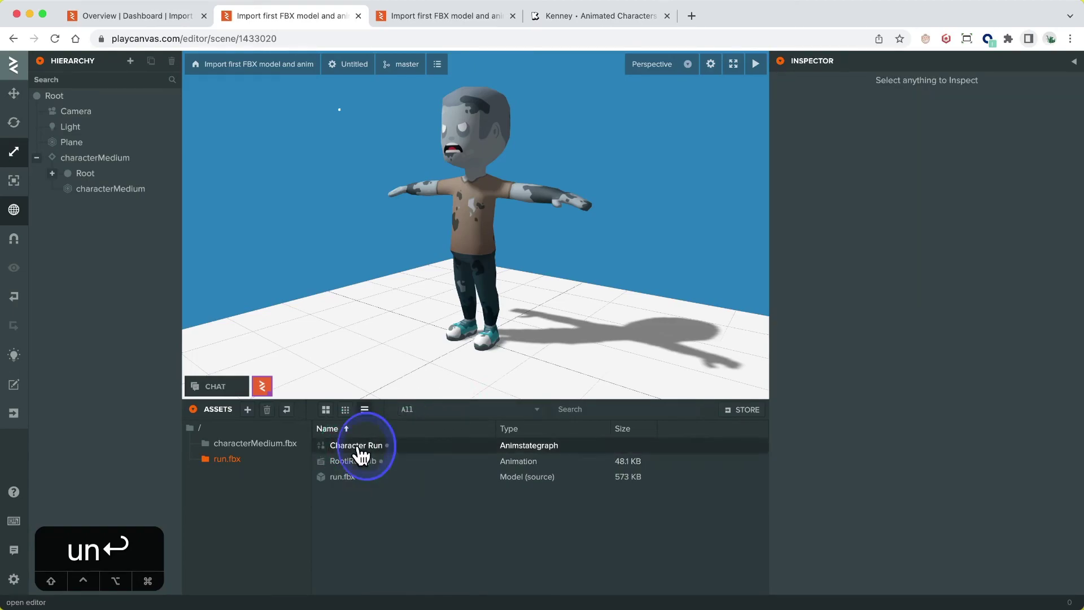
click(691, 102)
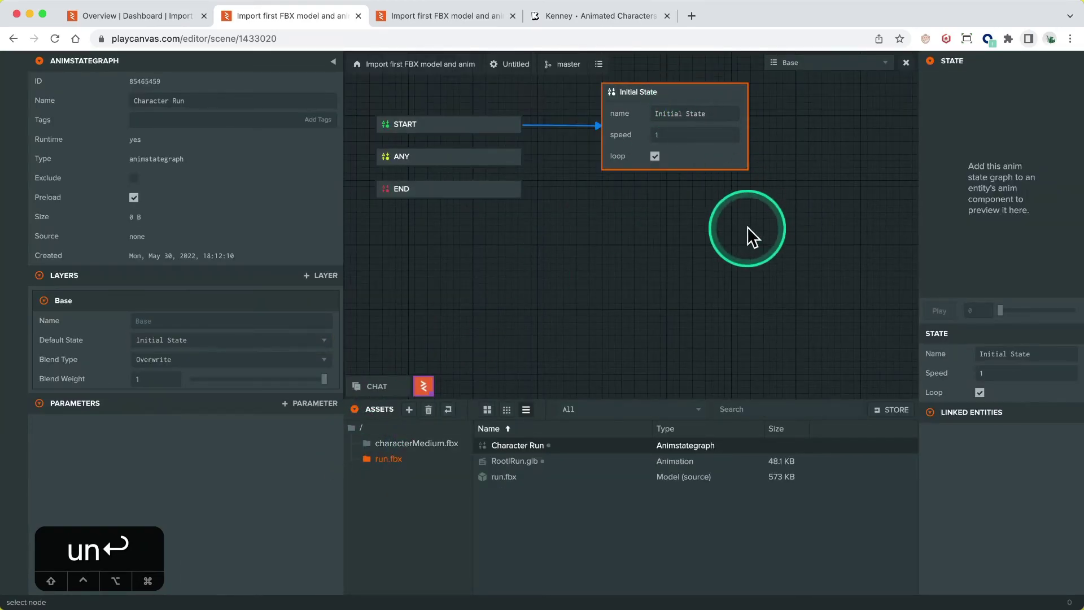
click(553, 135)
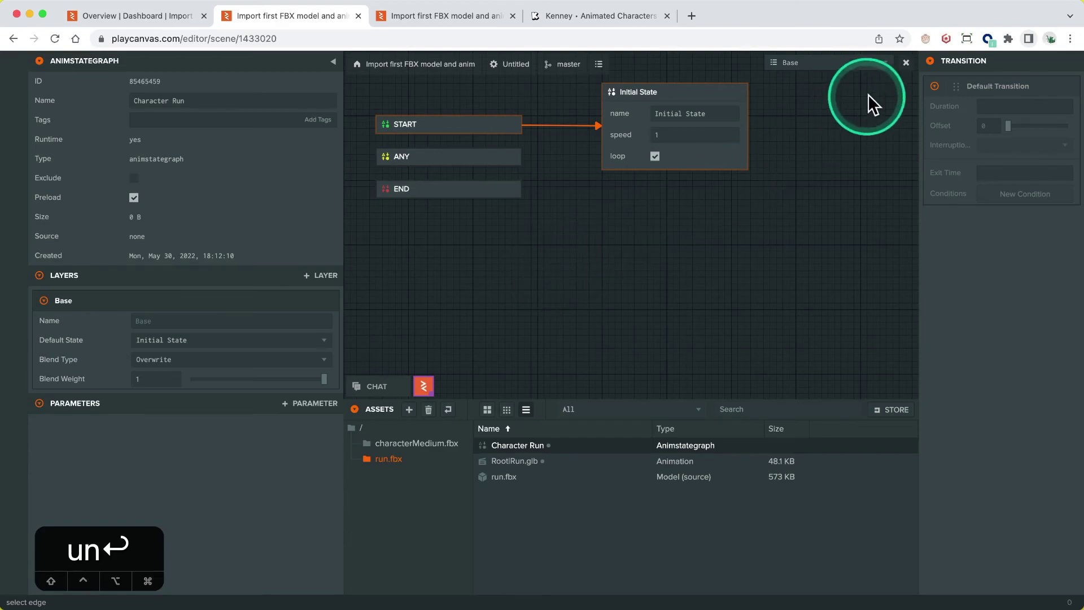
Add an Anim component to the characterMedium entity.
click(906, 62)
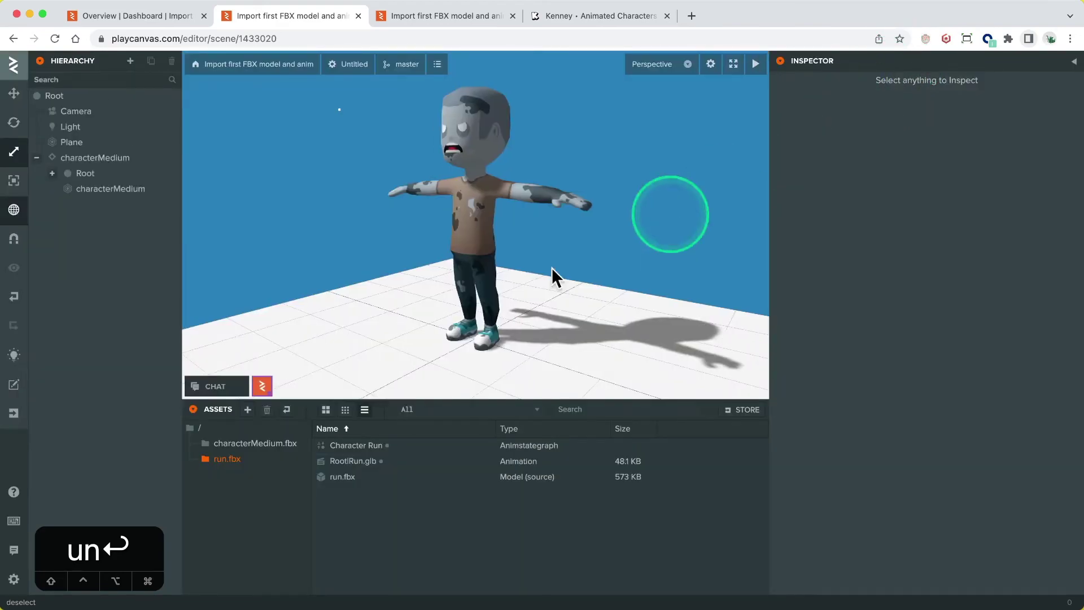
click(99, 158)
click(941, 265)
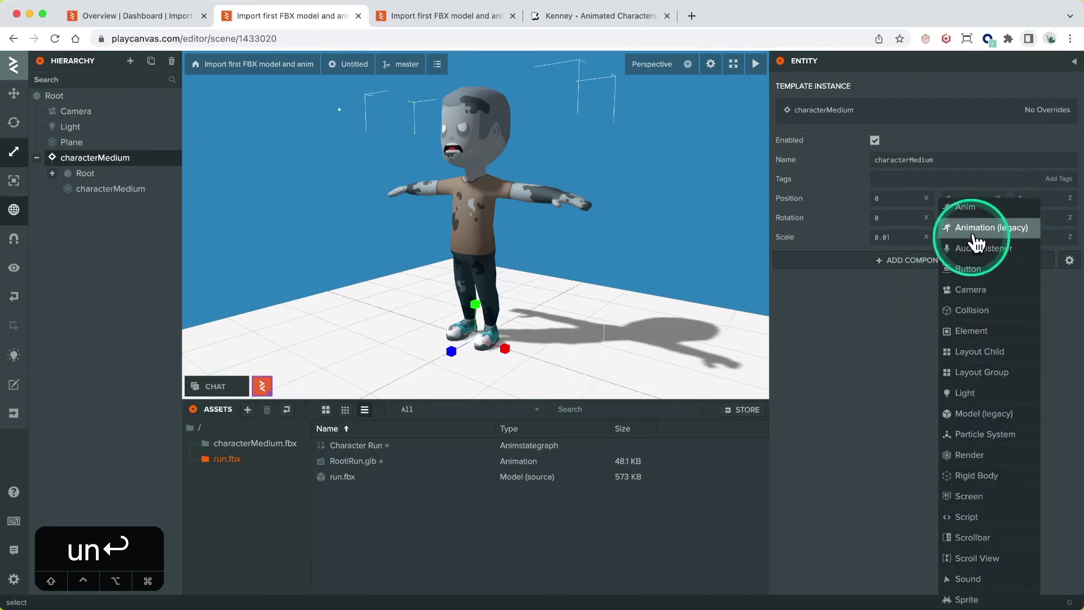
click(968, 207)
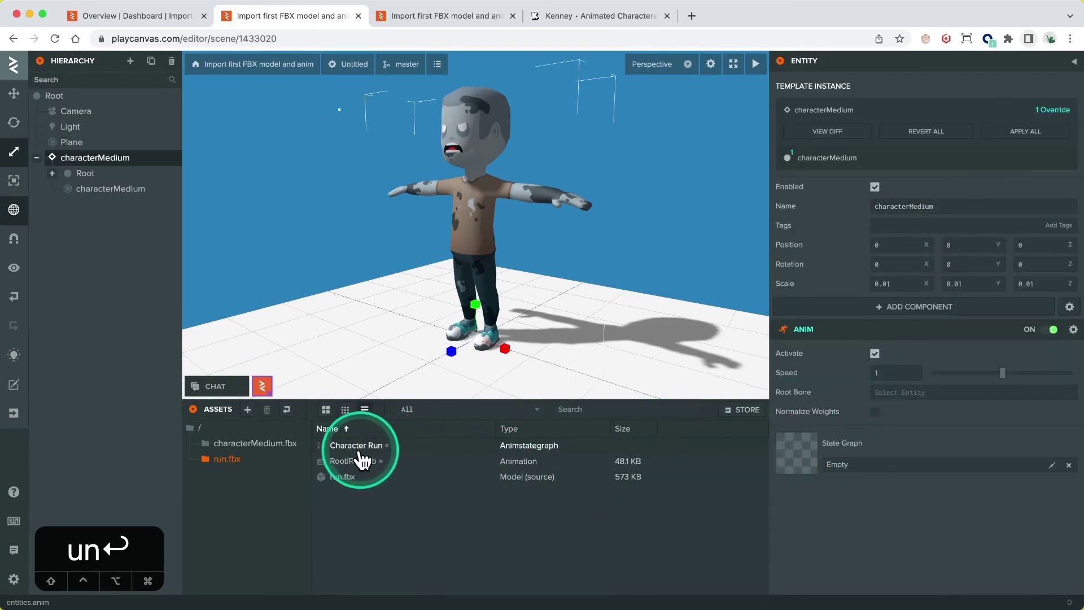
Assign Character Run as the state graph with Root|Run.glb on Initial State, then launch the scene.
drag(353, 446, 862, 458)
scroll(864, 463, down, 1)
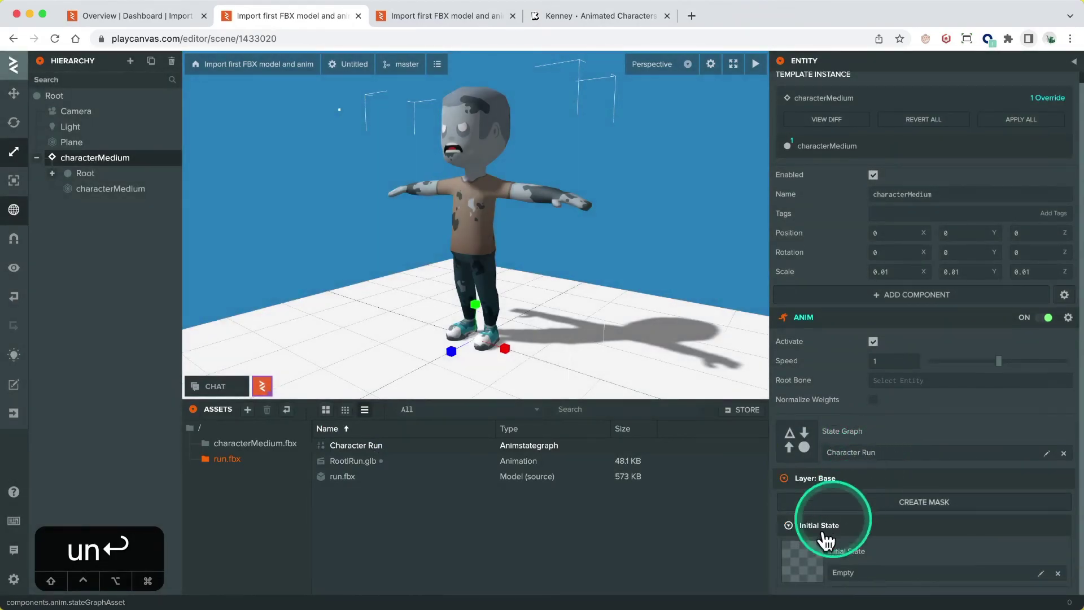
drag(353, 460, 794, 558)
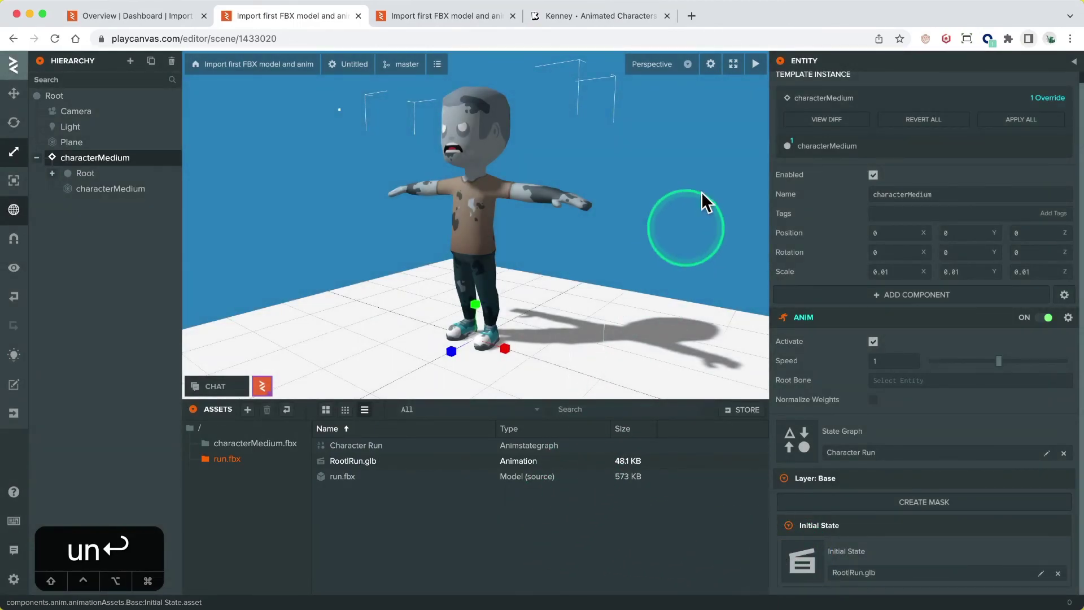
click(754, 66)
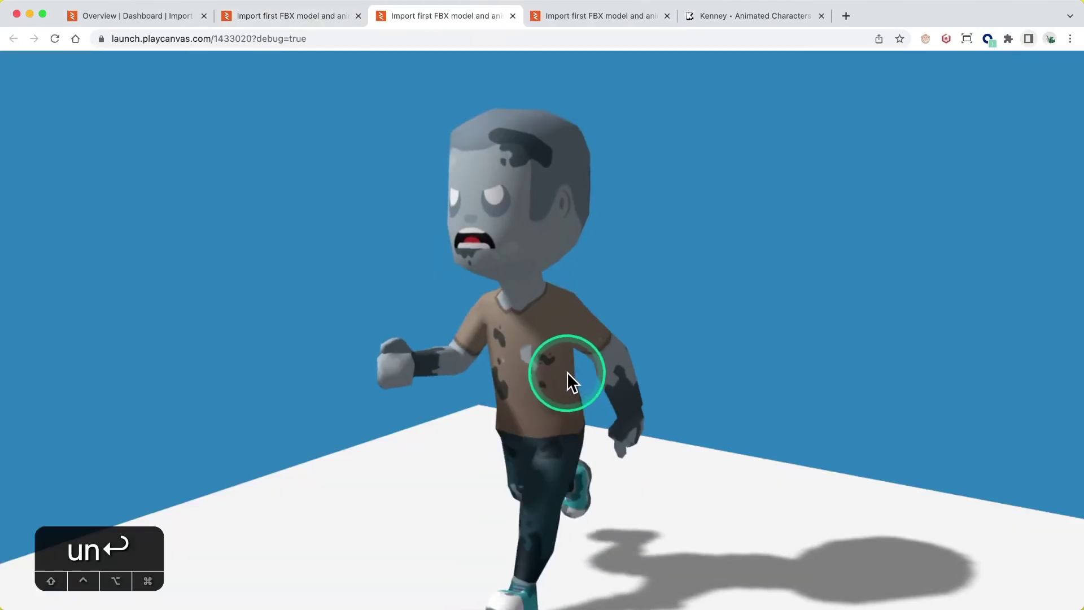